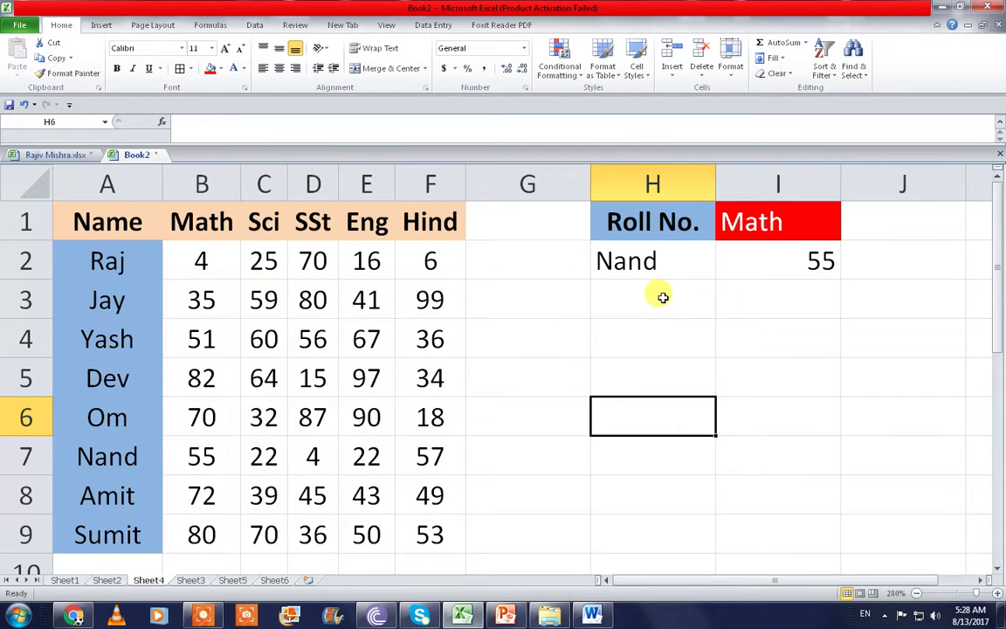
- Pick Raj, then Yash, from the student name dropdown in H2
left_click(652, 260)
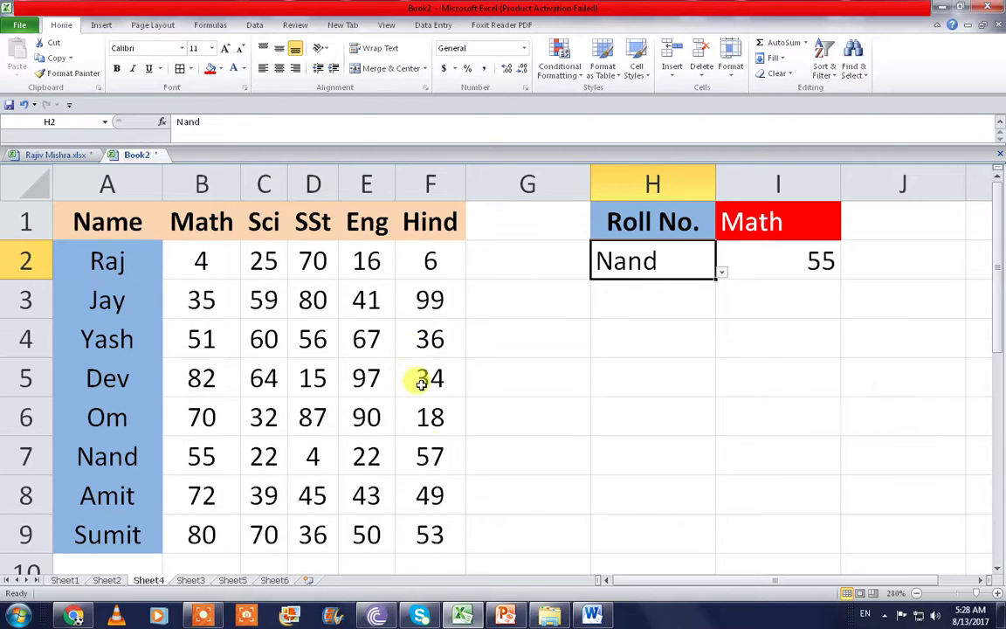
left_click(723, 276)
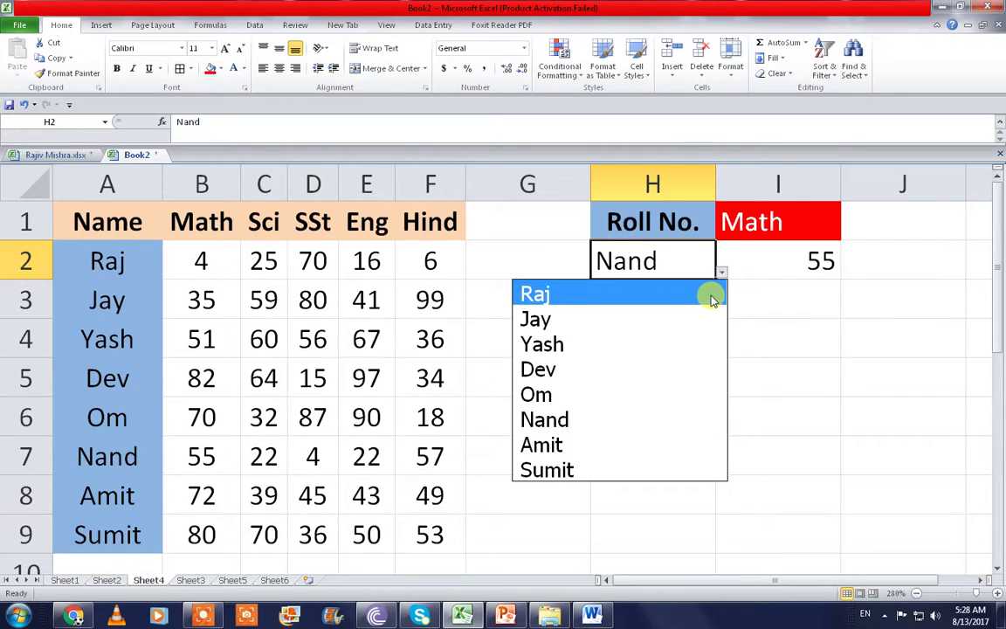
left_click(710, 295)
left_click(722, 276)
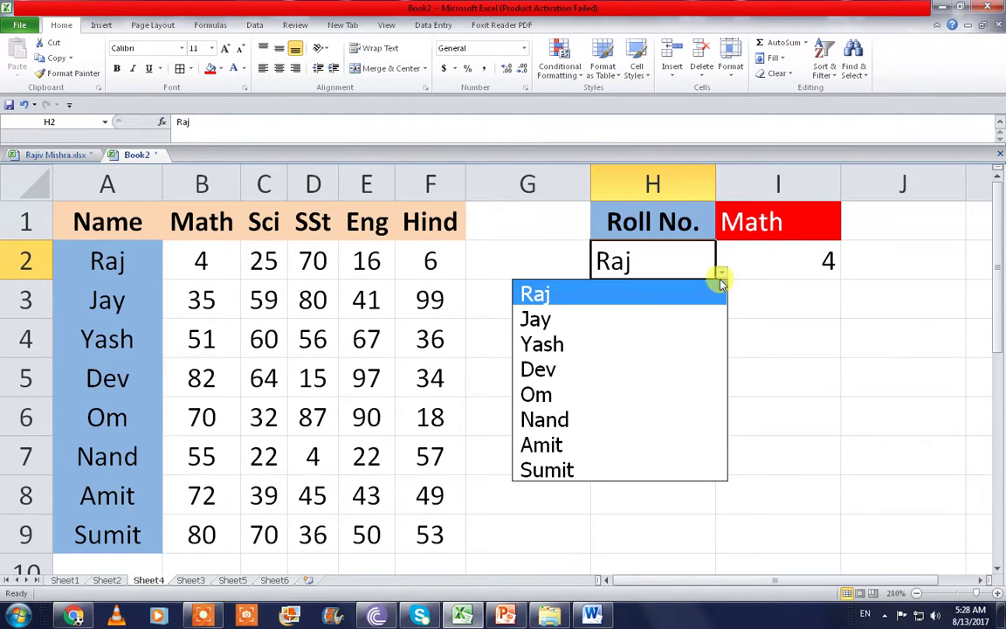
left_click(692, 340)
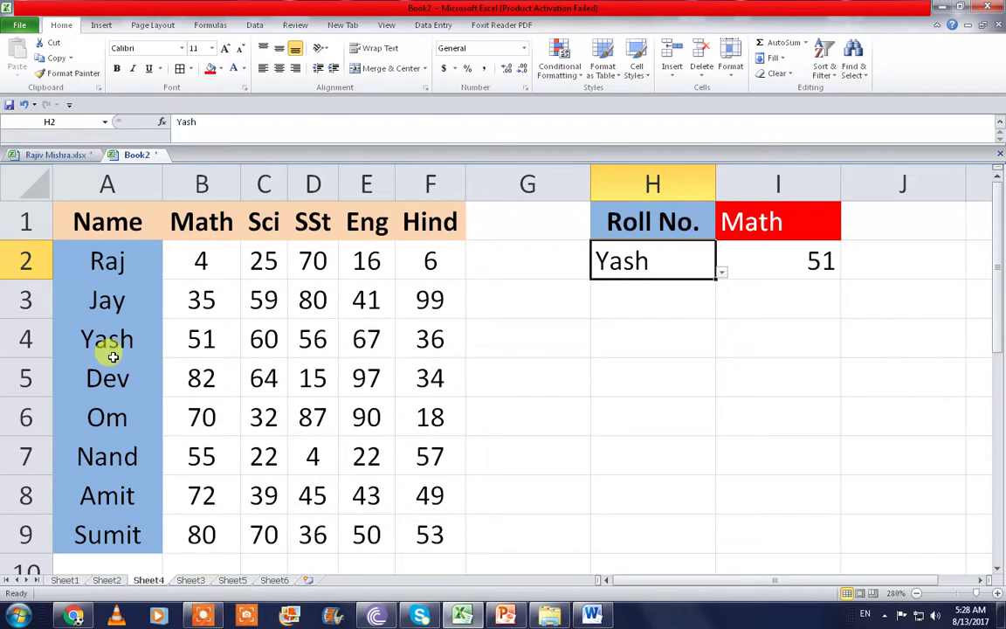
- Set the subject lookup I1 to Sci and confirm Yash's mark of 60 in C4
left_click(744, 230)
mouse_move(853, 237)
left_mouse_down()
mouse_move(836, 232)
mouse_move(846, 241)
left_mouse_up()
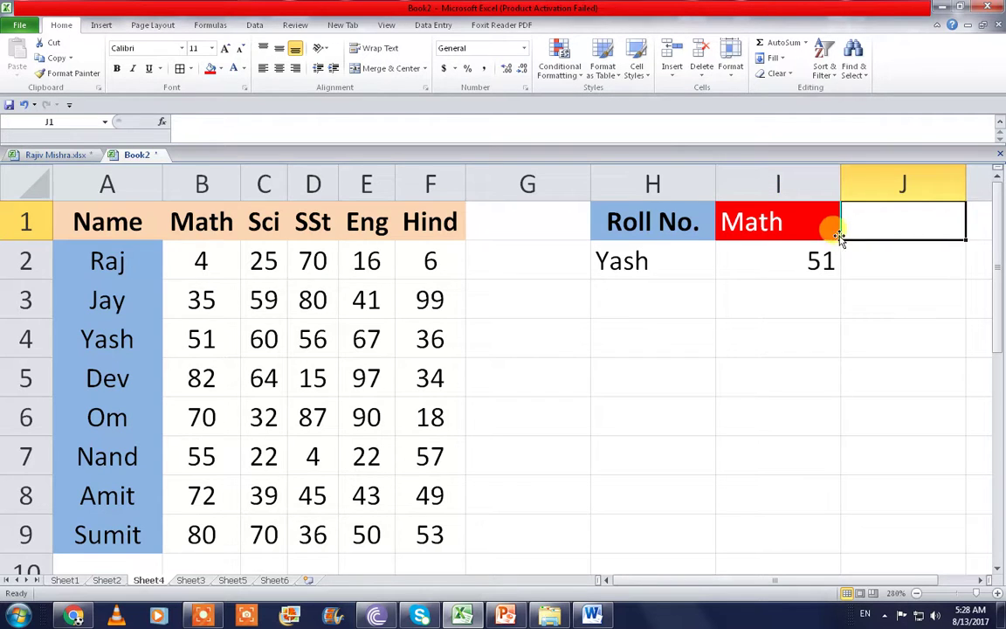
left_click(845, 236)
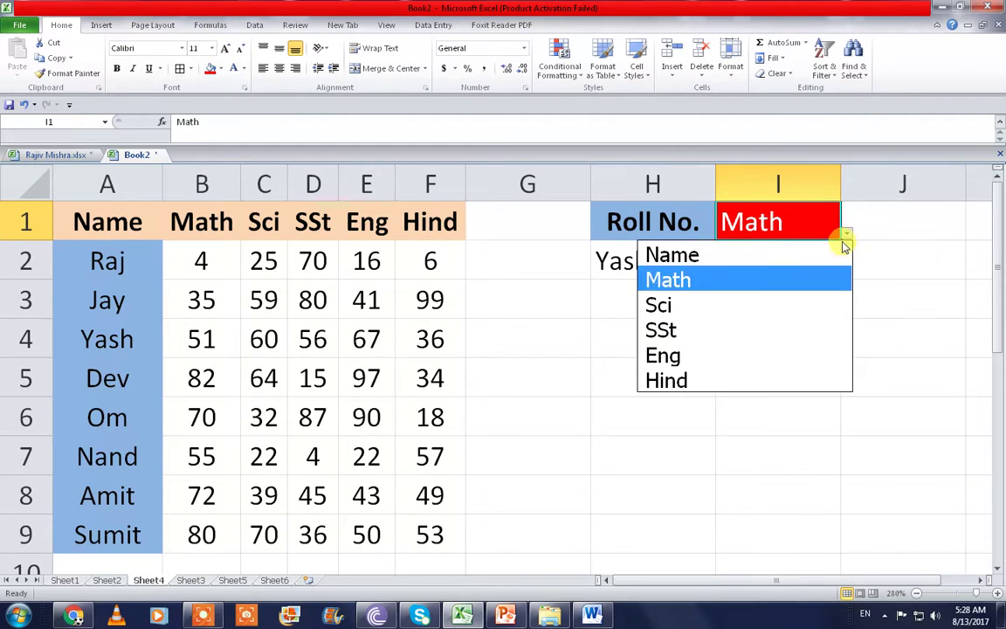
left_click(817, 300)
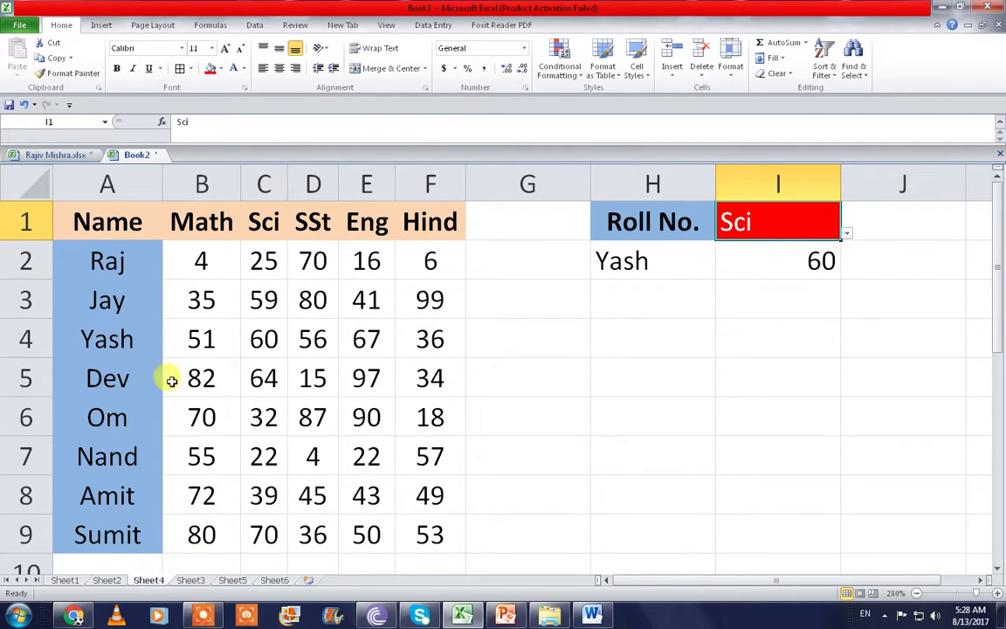
left_click(259, 337)
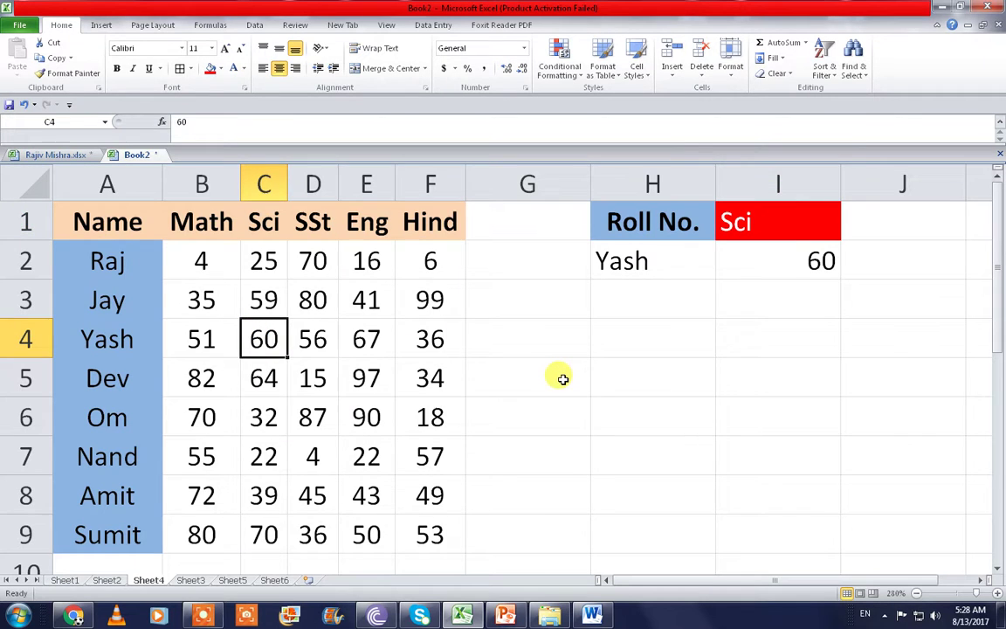
left_click(567, 349)
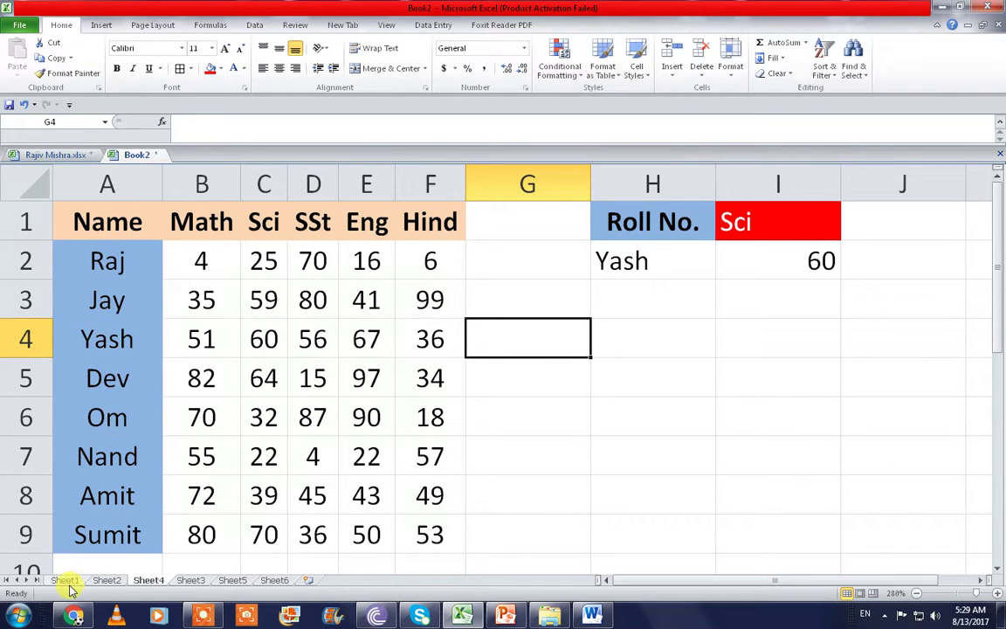
- On Sheet2, replace 'Conditional Formatting' in the fourth outline point with 'Indirect Function'
left_click(67, 581)
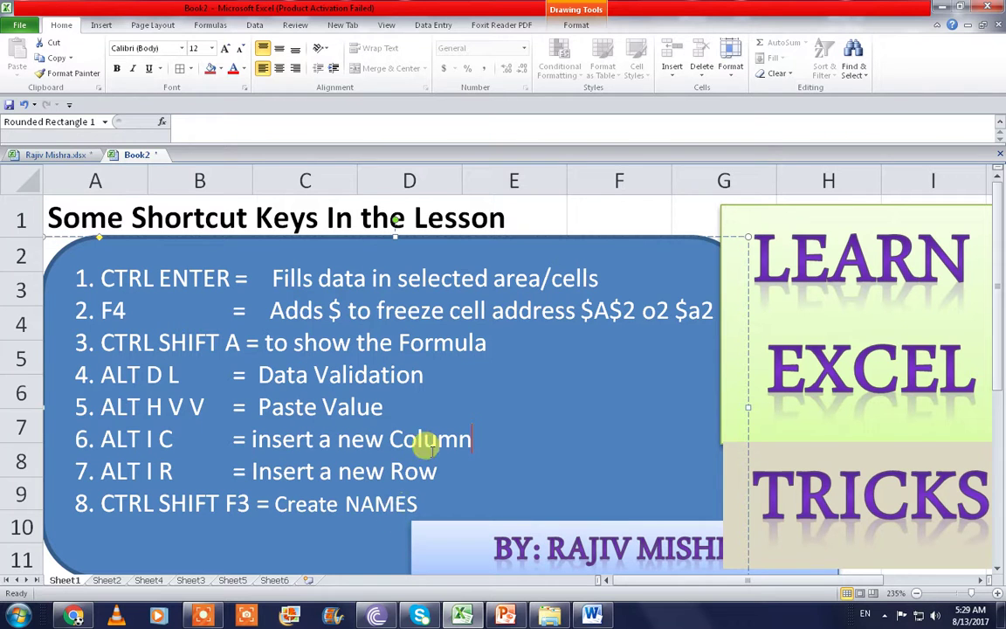
left_click(106, 581)
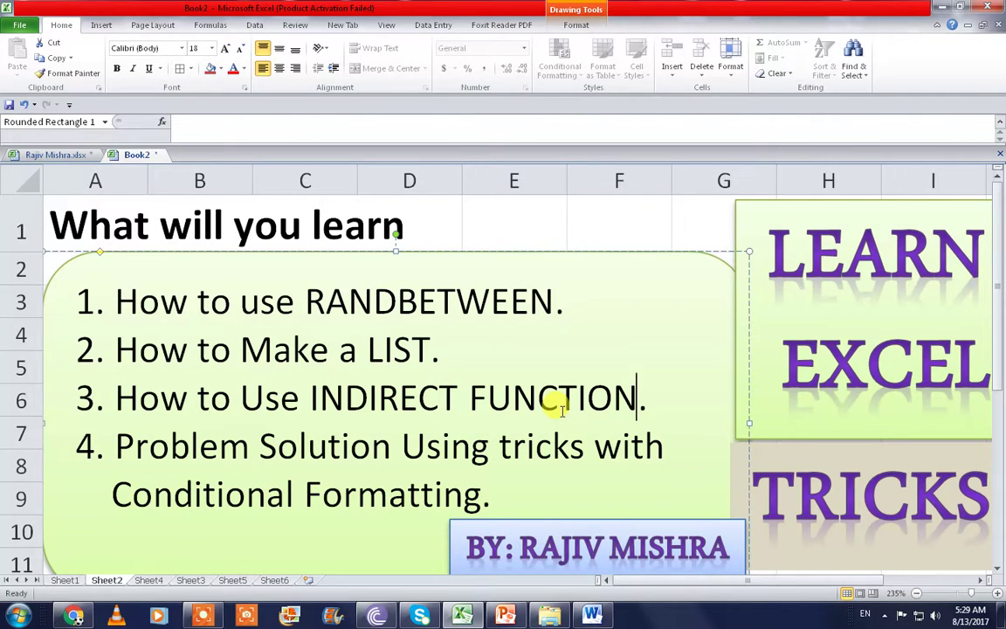
left_click_drag(480, 498, 155, 498)
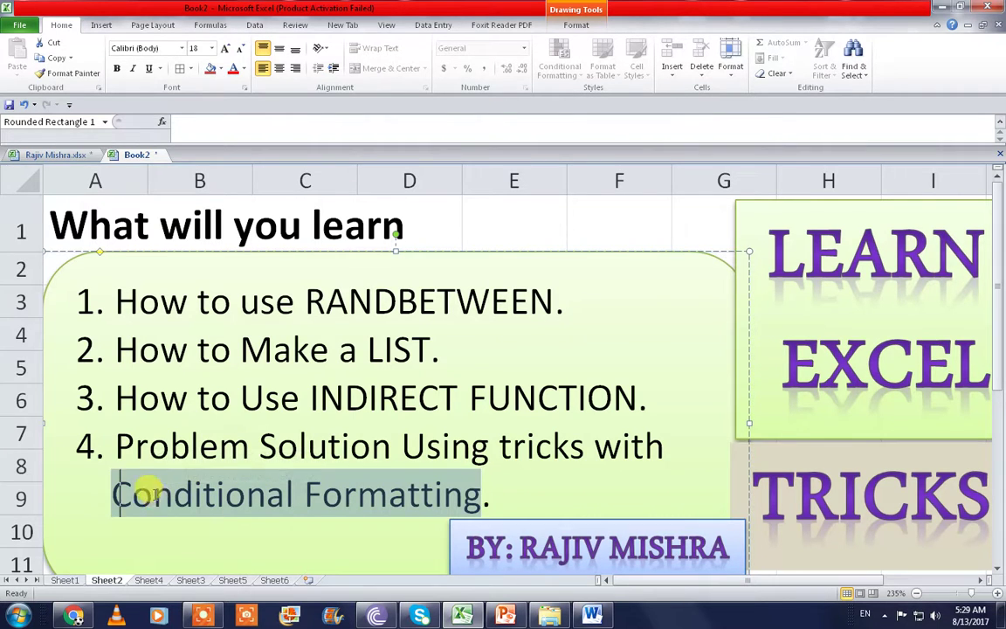
type("Indirect.")
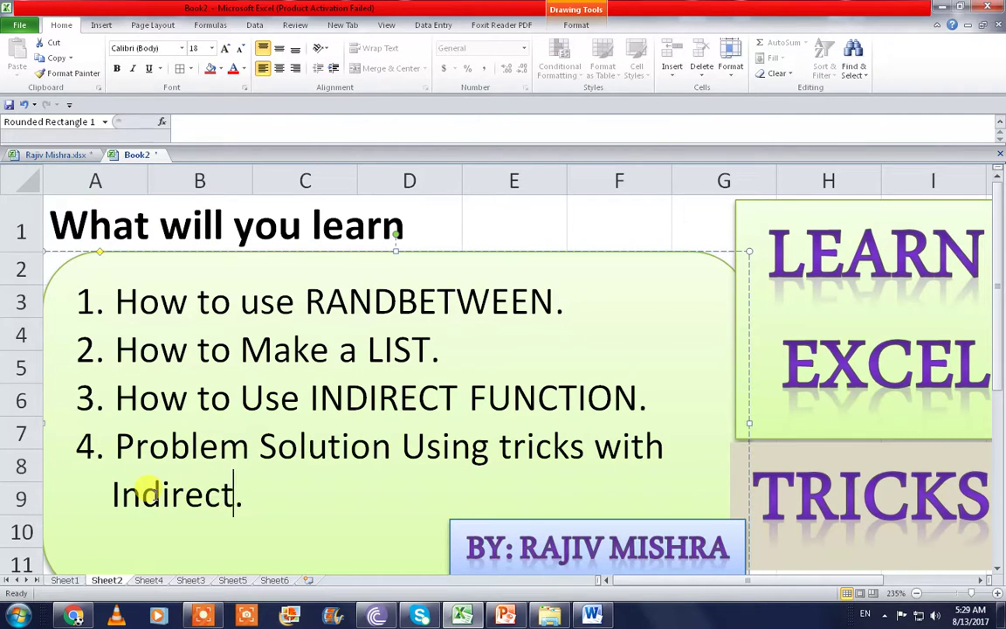
type("Function")
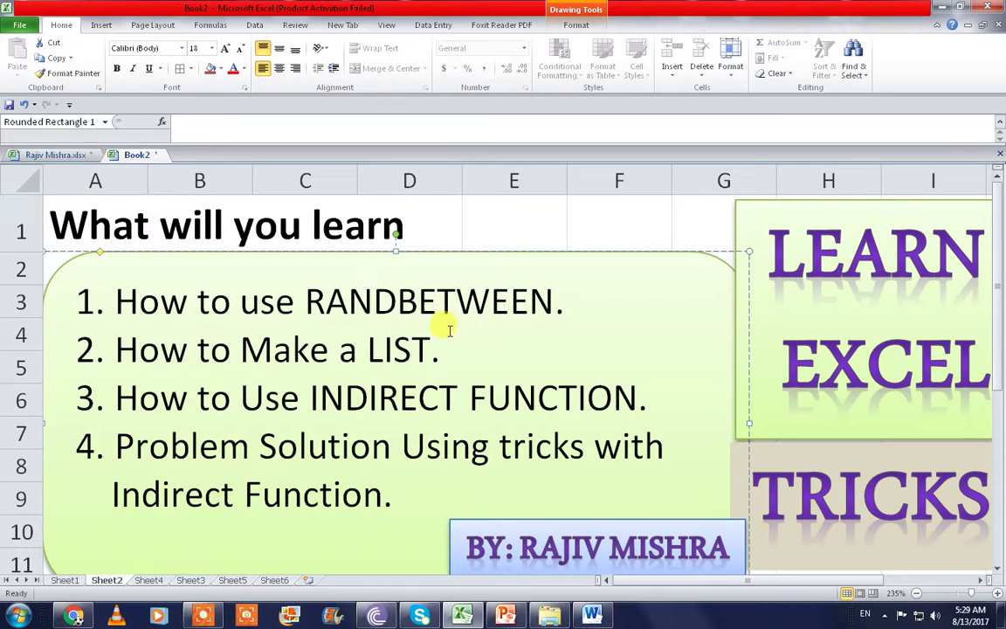
left_click(450, 330)
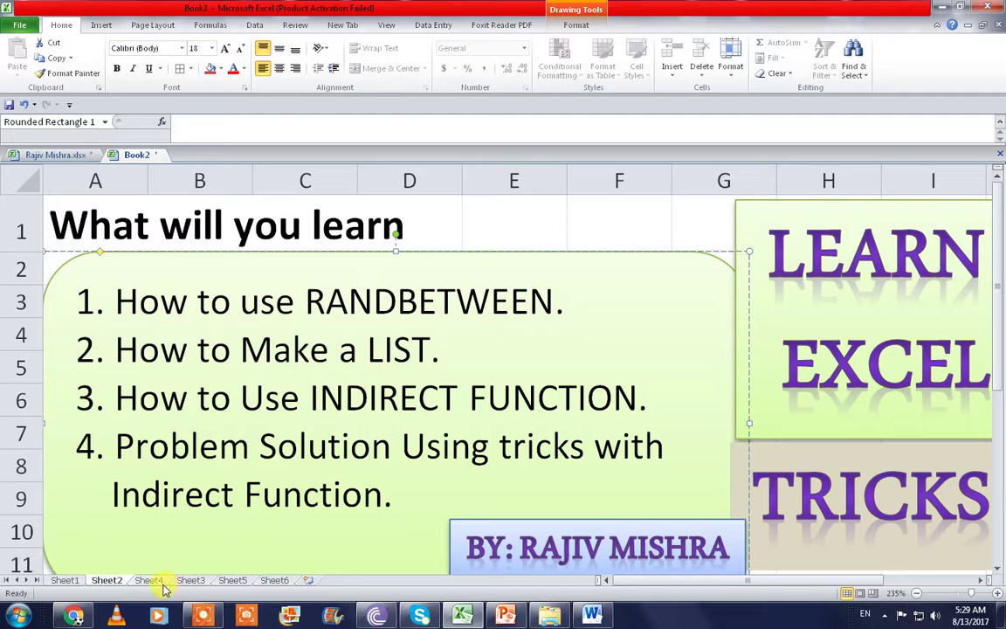
- Scroll through the Steps to Use on Sheet3, then return to Sheet4's marks table
left_click(190, 581)
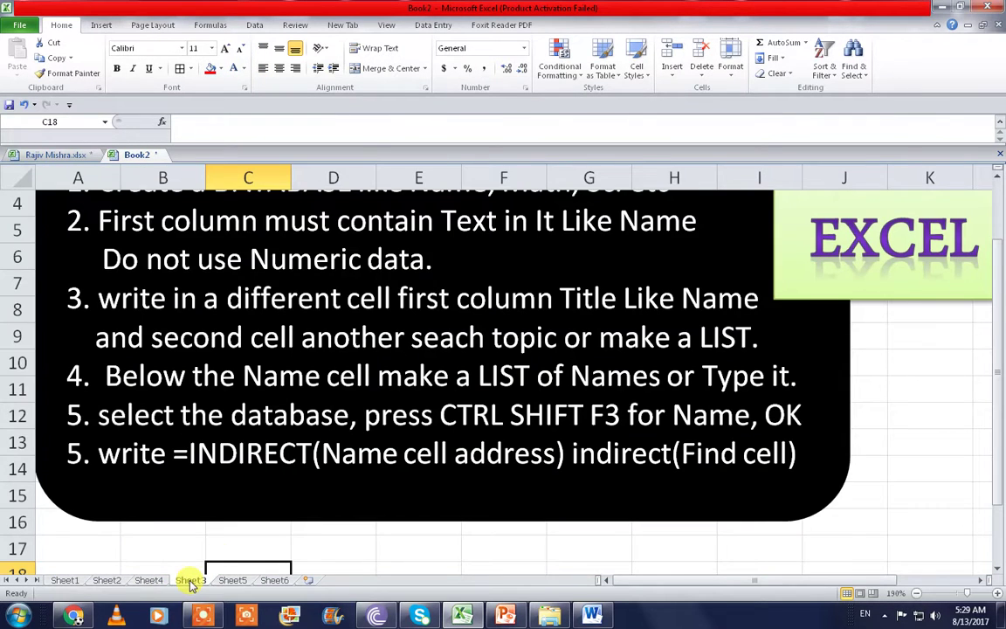
scroll(291, 460, "up", 2)
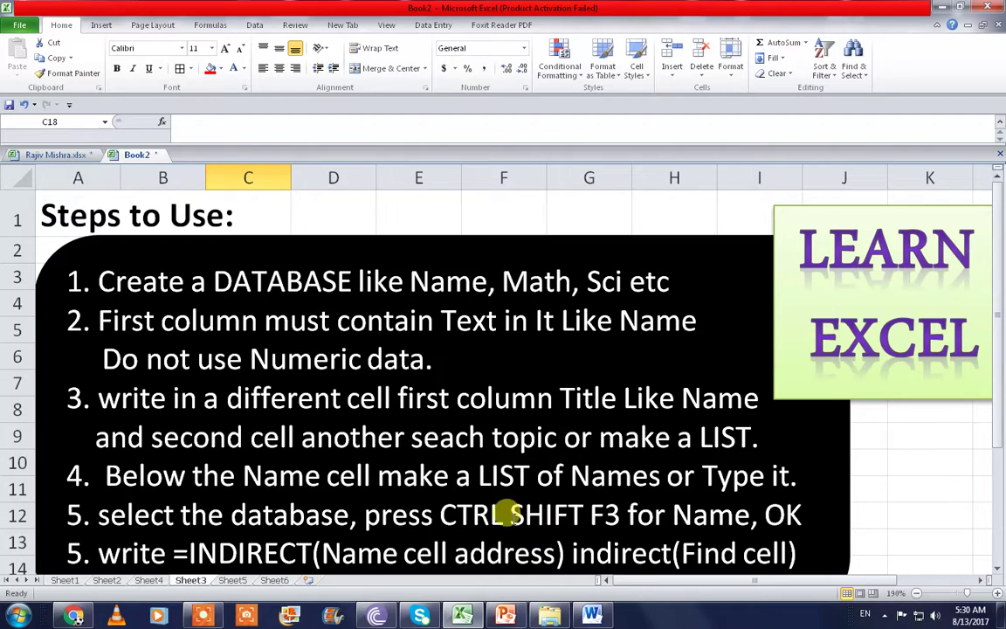
scroll(463, 452, "down", 1)
scroll(464, 454, "up", 1)
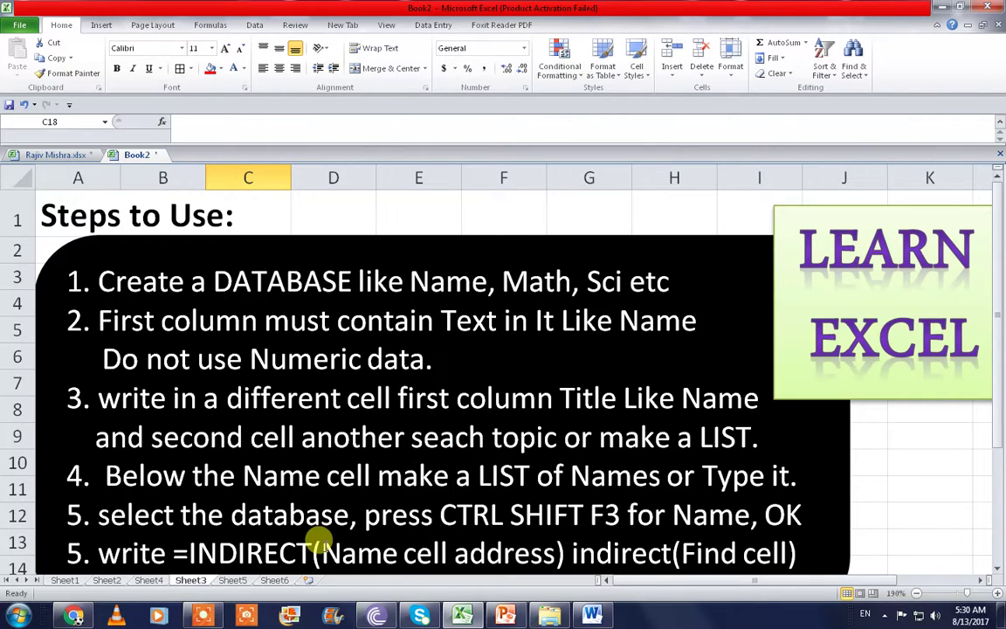
left_click(148, 580)
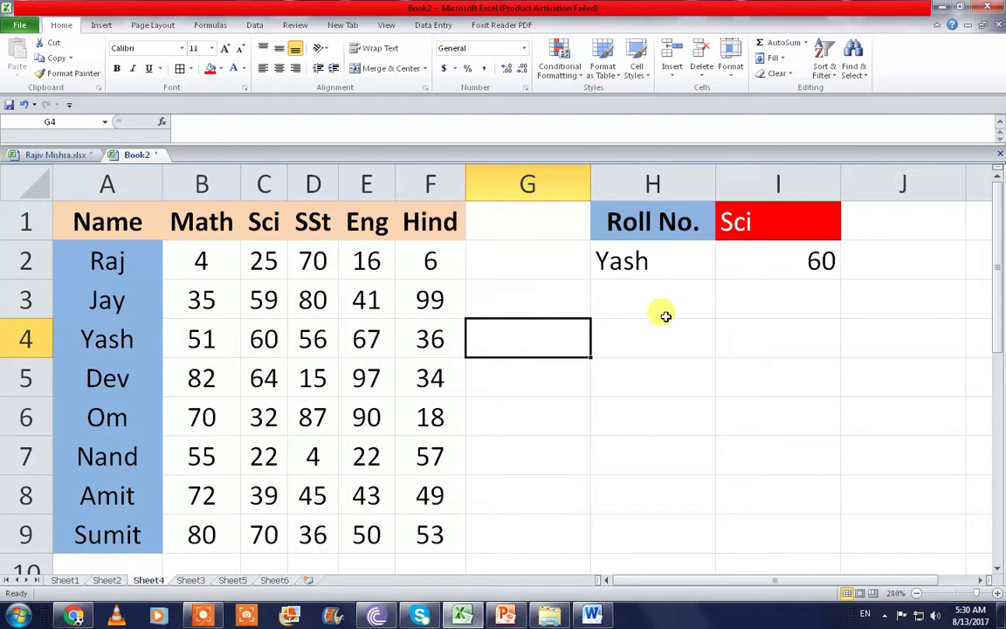
- Choose Om in the H2 student dropdown so the Sci result shows 32
left_click(687, 258)
left_click(721, 272)
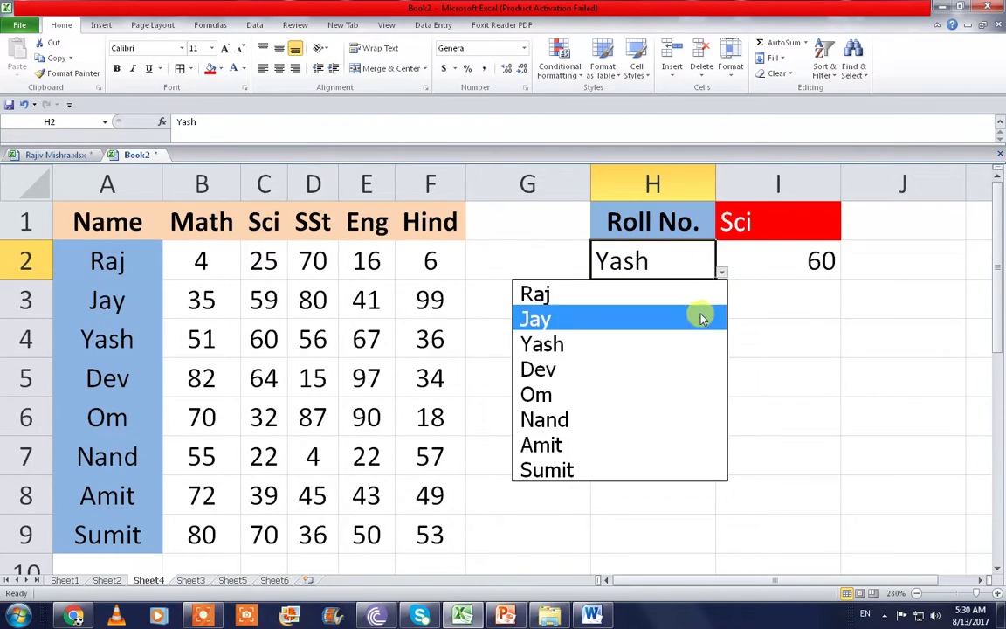
left_click(675, 389)
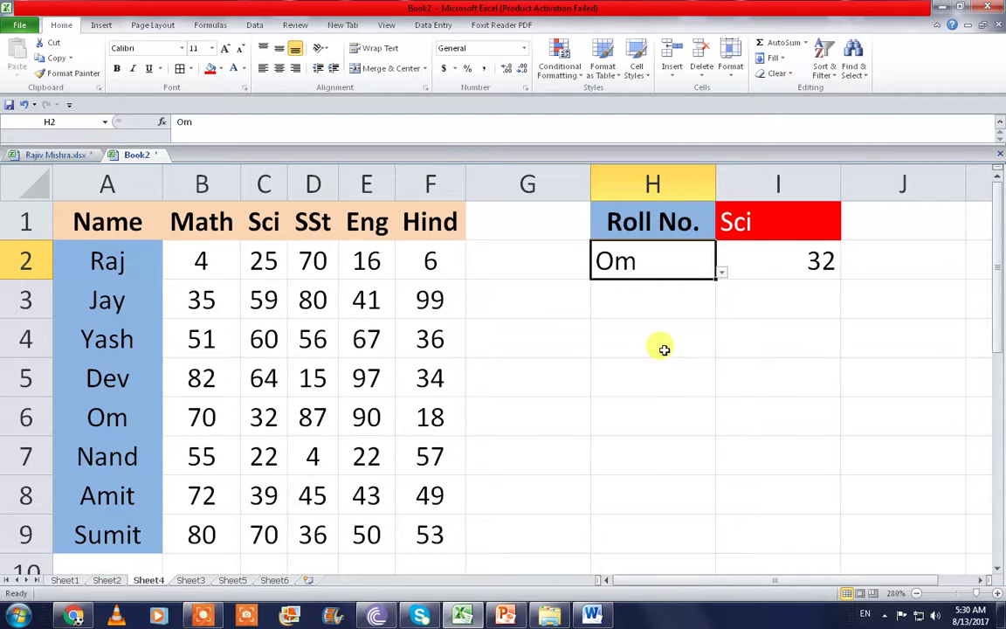
left_click(663, 344)
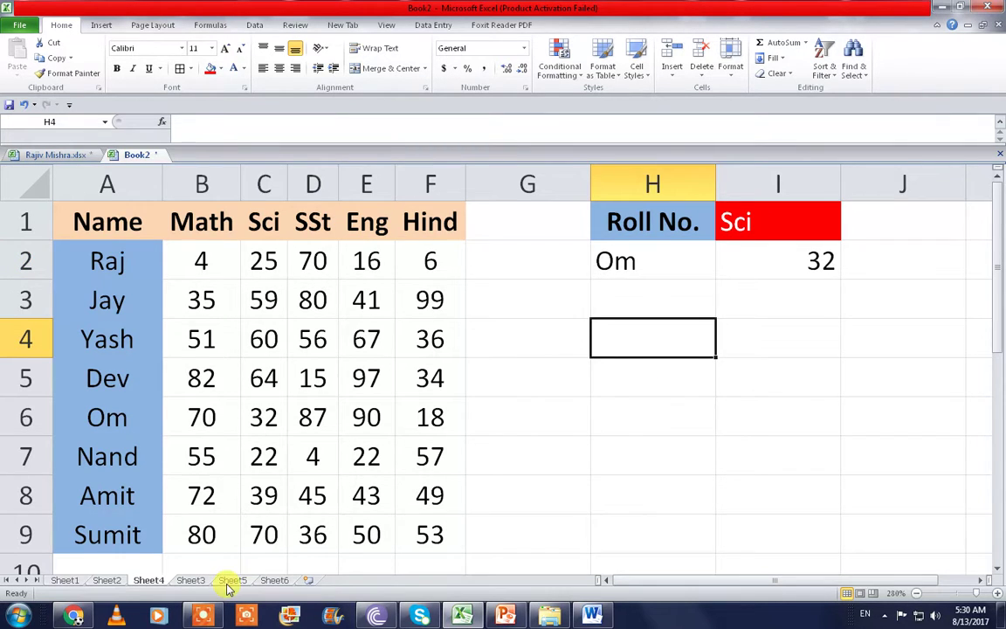
left_click(230, 582)
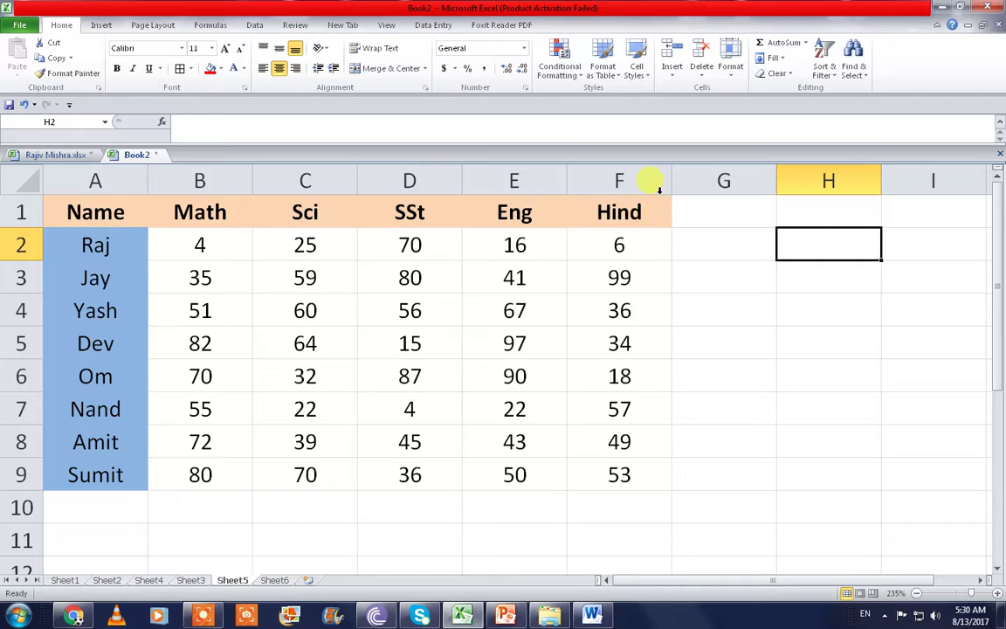
- Autofit column F's width and enter the heading Name in H1
left_click(794, 215)
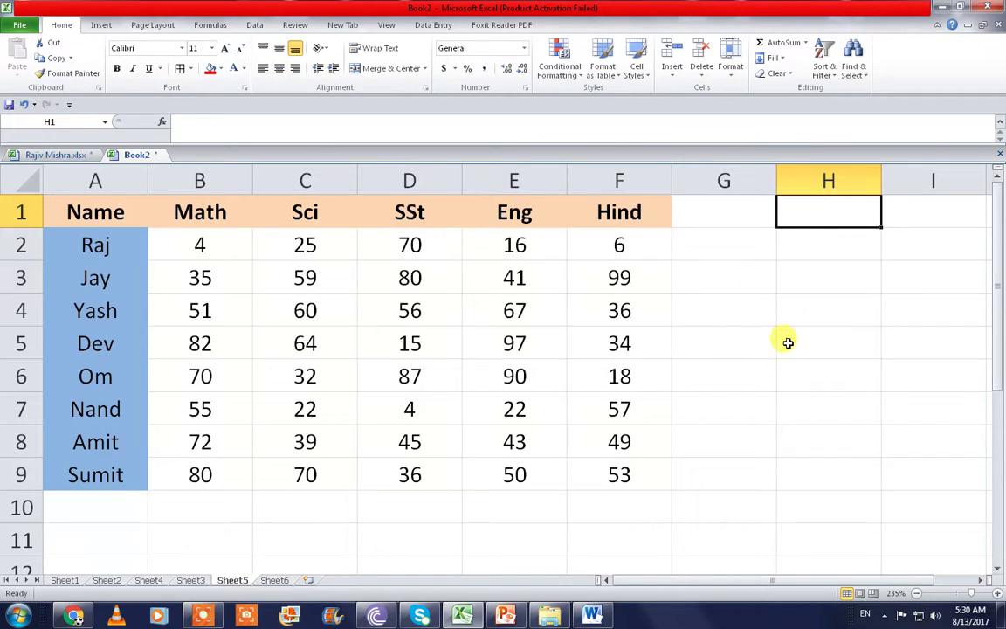
double_click(673, 181)
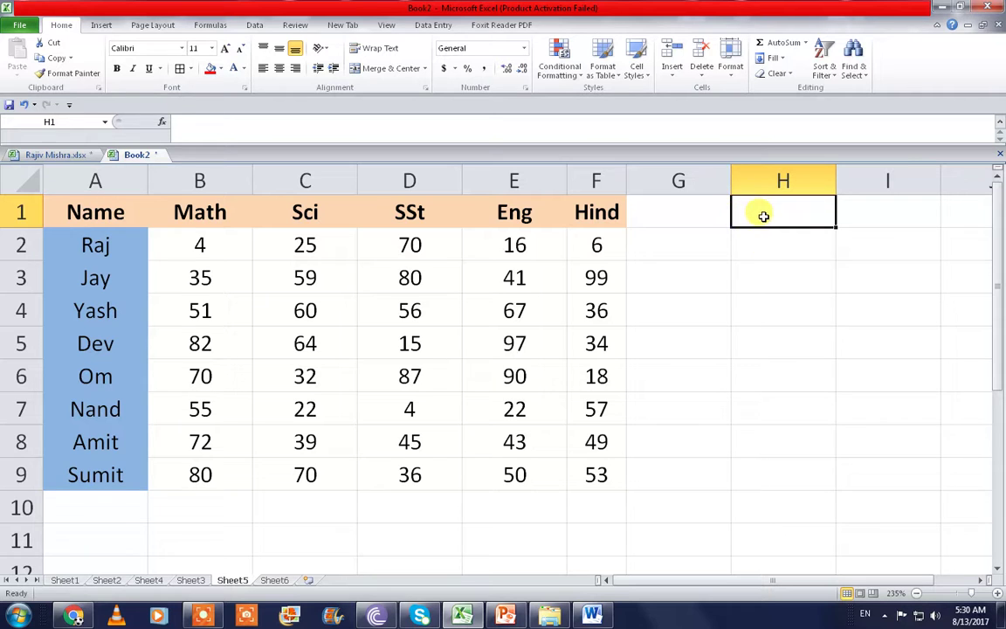
type("Name")
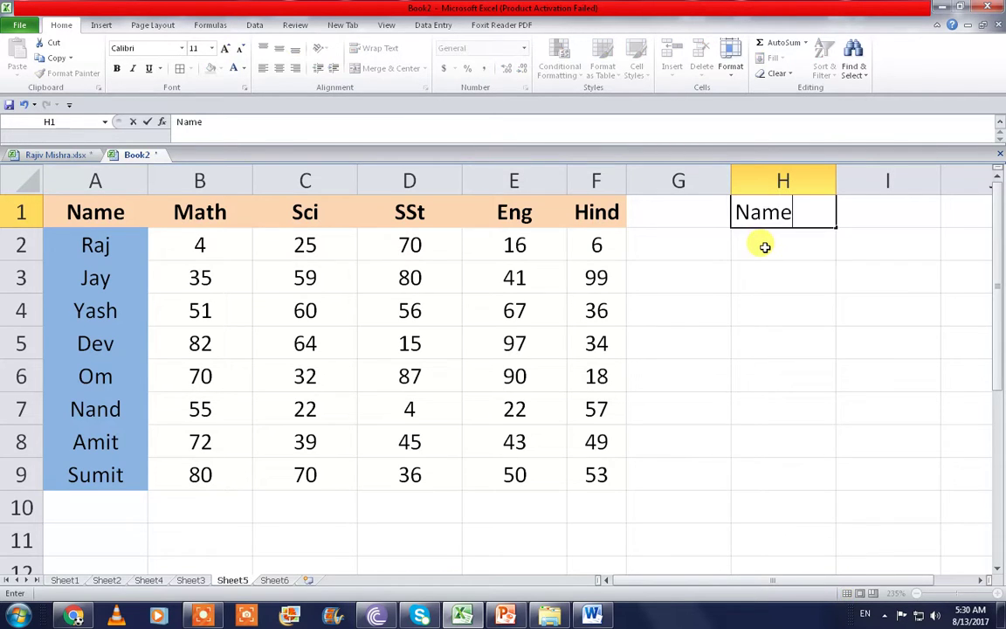
key("Return")
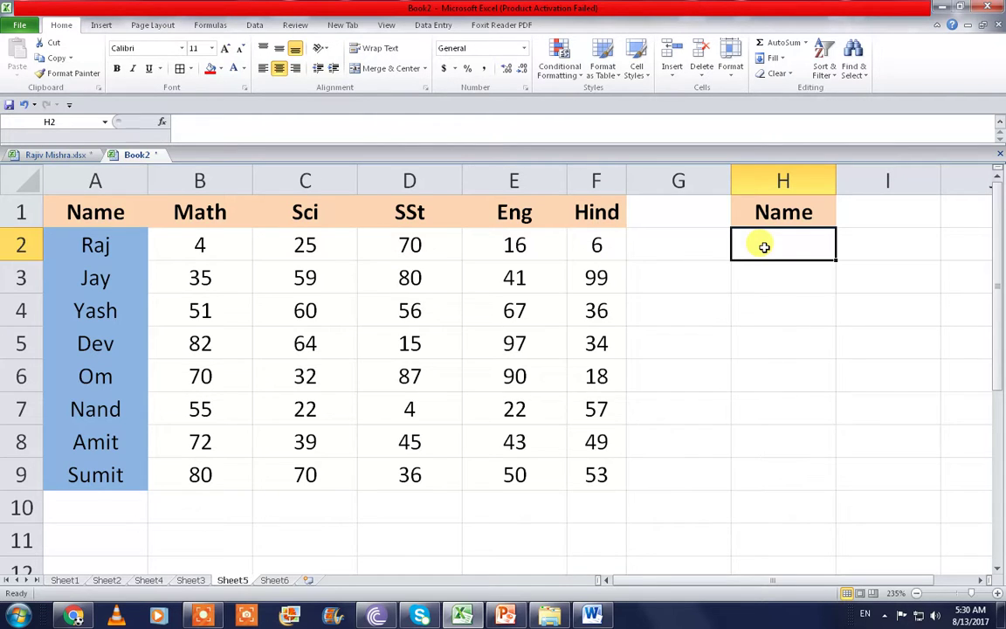
- Give H2 a List validation sourced from =$A$2:$A$9 and choose Jay
key("alt+d")
key("l")
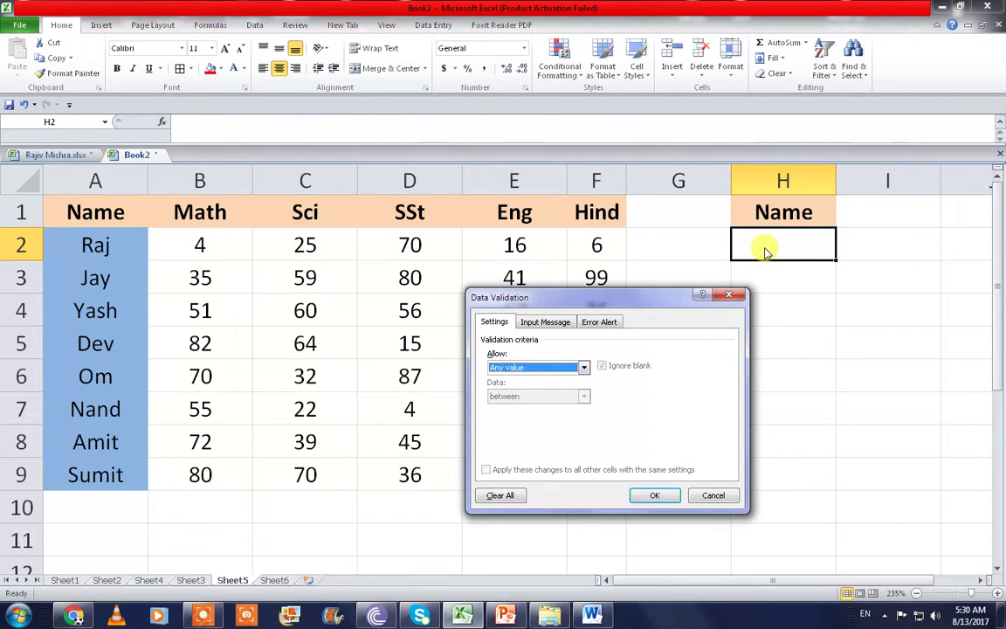
key("alt+Down")
key("Down")
key("Down")
key("Down")
key("Return")
left_click(595, 422)
left_click_drag(97, 250, 83, 461)
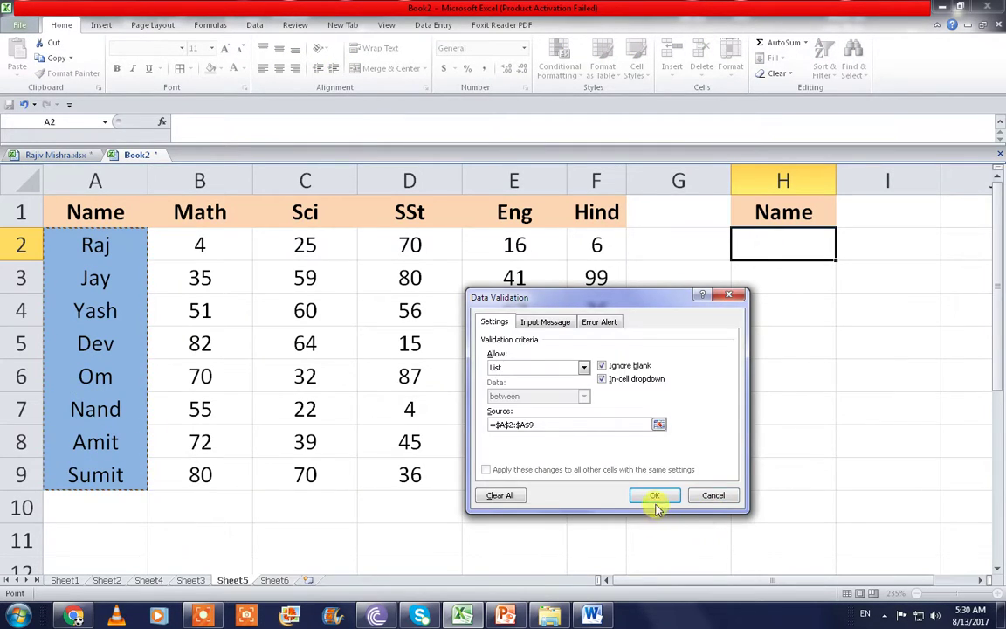
left_click(655, 495)
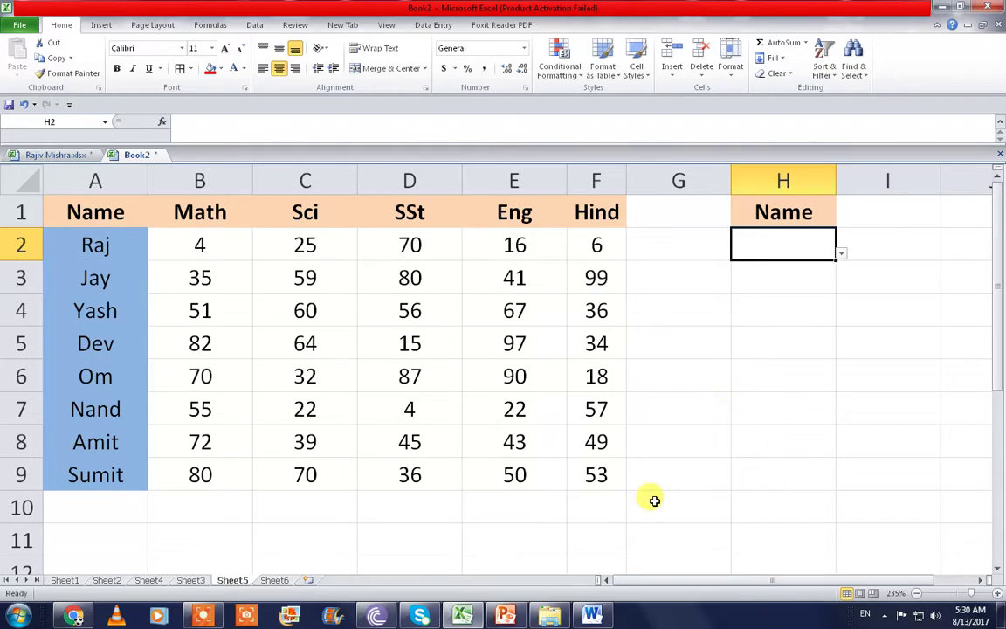
left_click(841, 258)
left_click(825, 293)
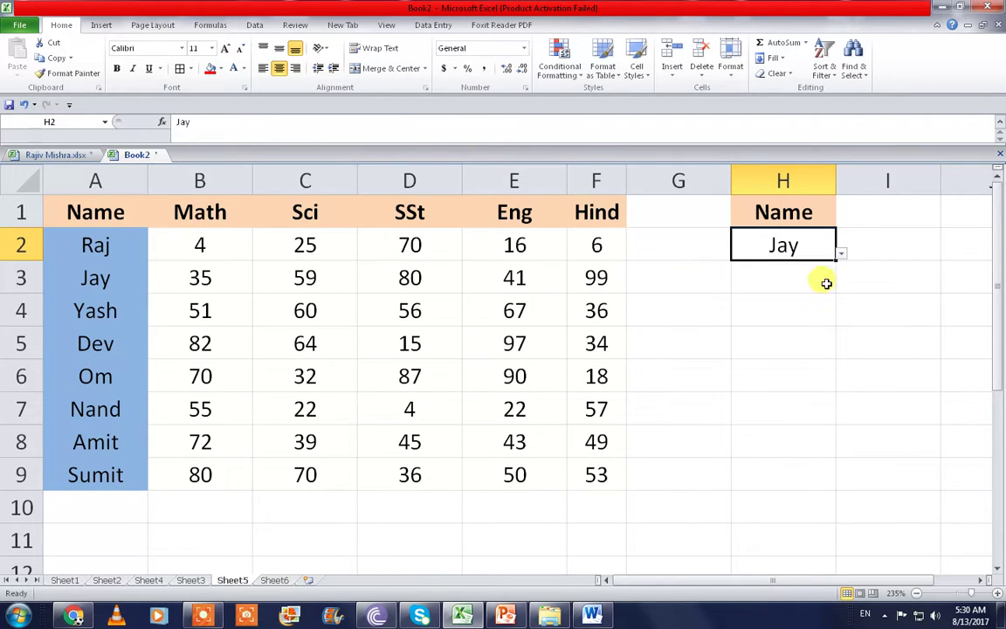
left_click(863, 209)
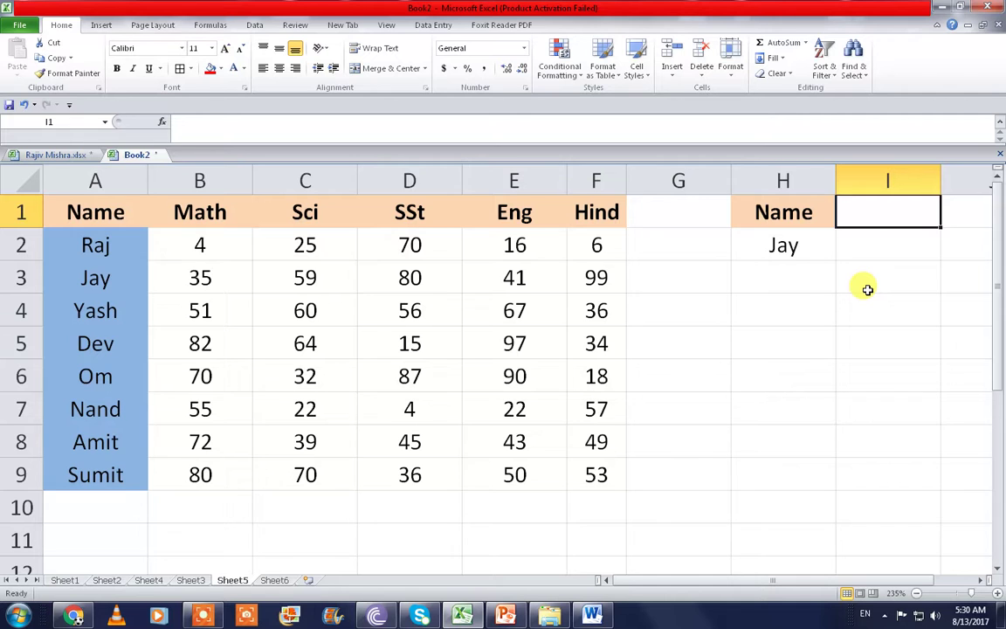
- Give I1 a List validation sourced from =$B$1:$F$1 and choose Math
key("alt+d")
key("l")
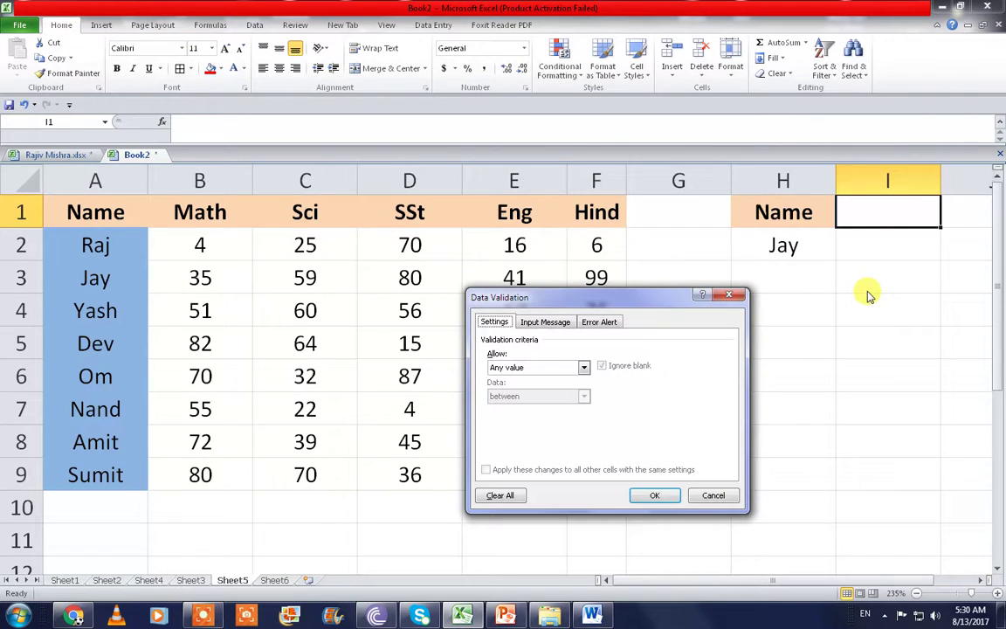
left_click(585, 371)
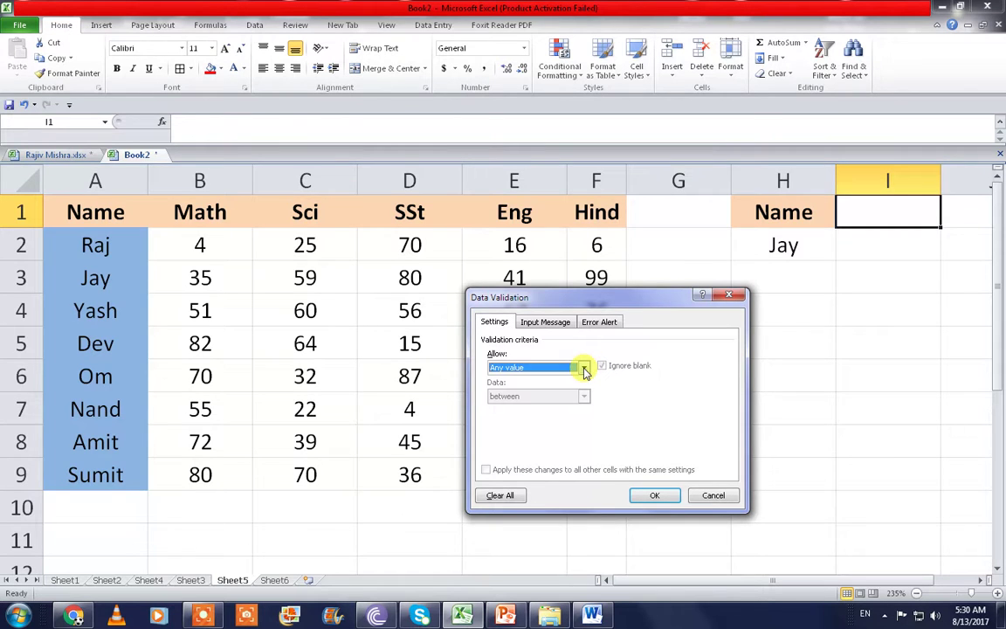
left_click(585, 371)
key("Down")
key("Down")
key("Down")
key("Return")
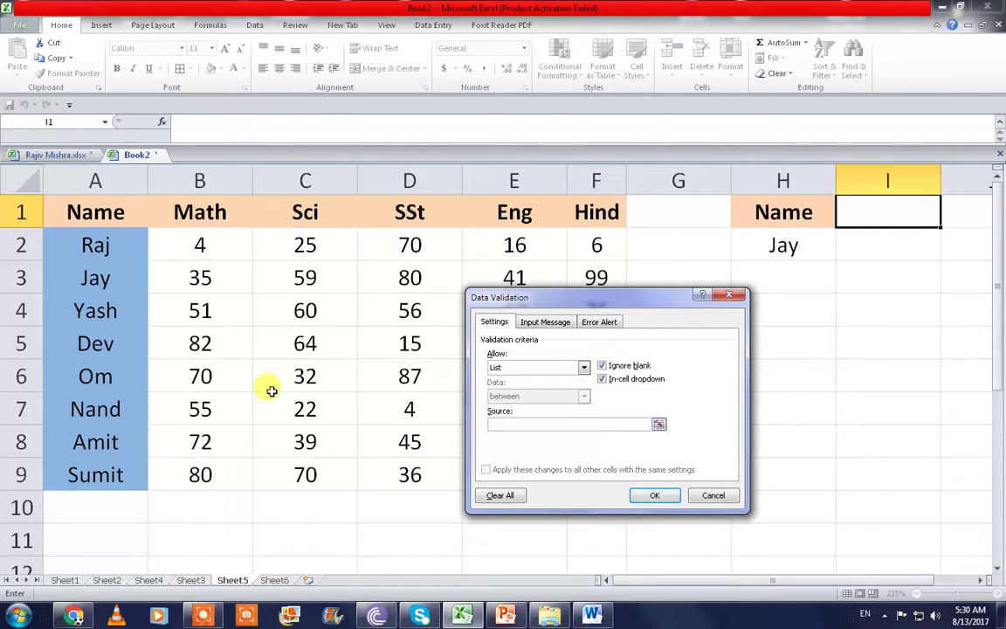
left_click_drag(201, 215, 581, 212)
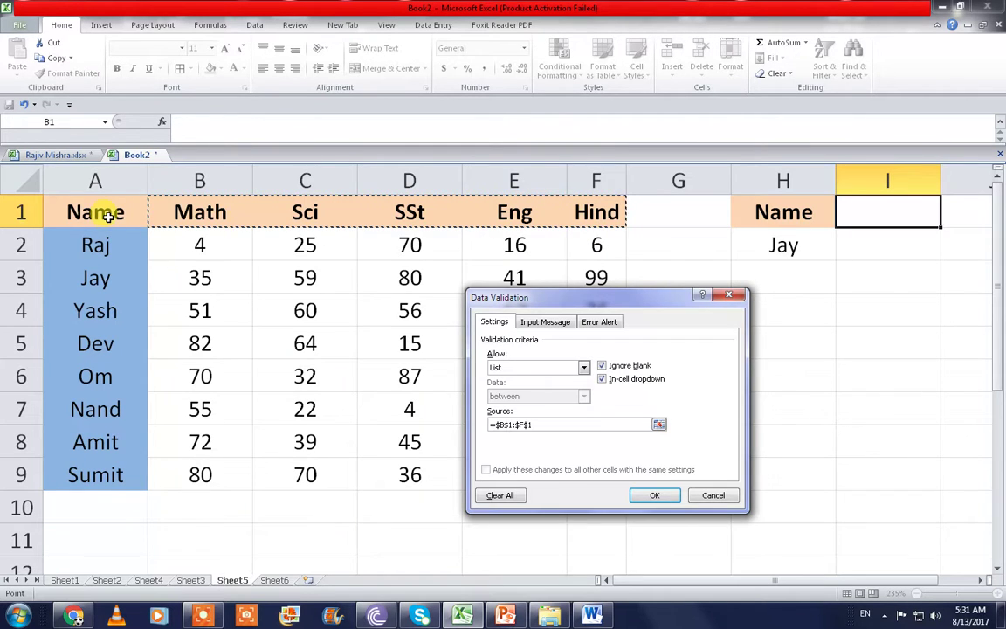
left_click(646, 498)
left_click(949, 225)
left_click(945, 236)
left_click(910, 247)
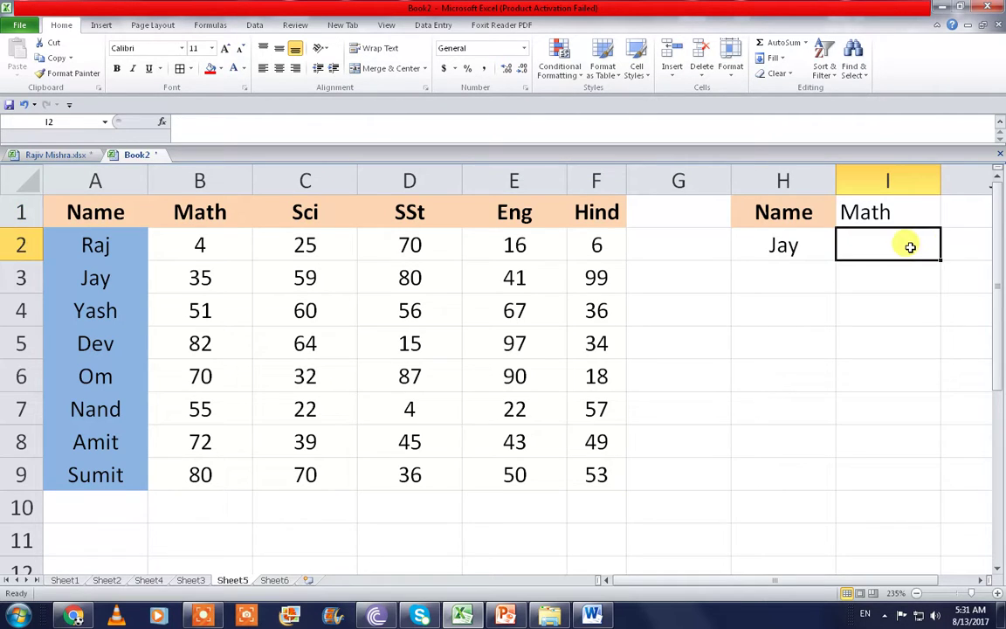
- Select the whole marks table A1:F9
left_click(664, 276)
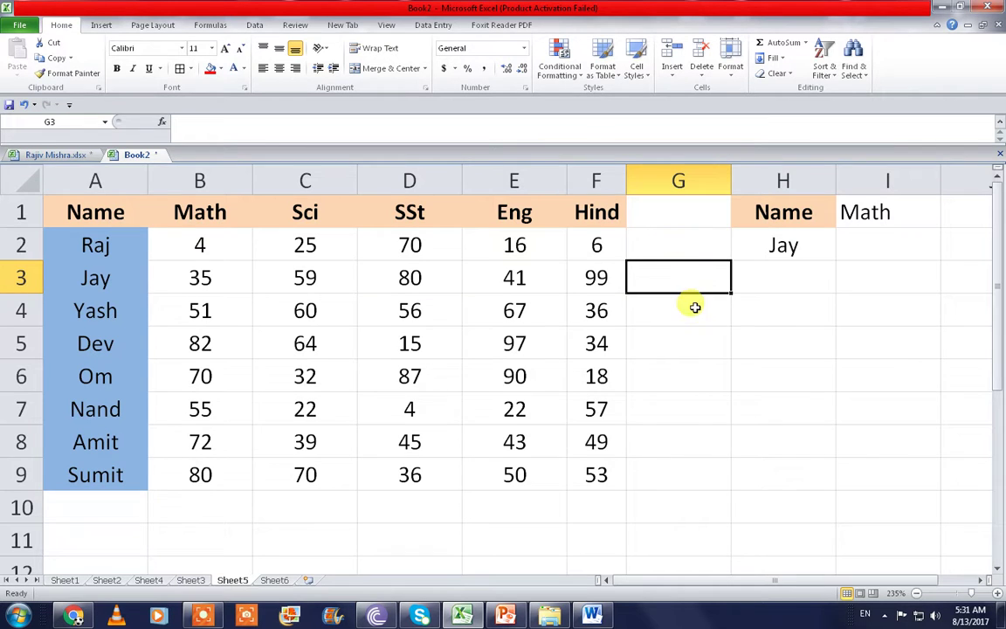
left_click_drag(133, 217, 482, 271)
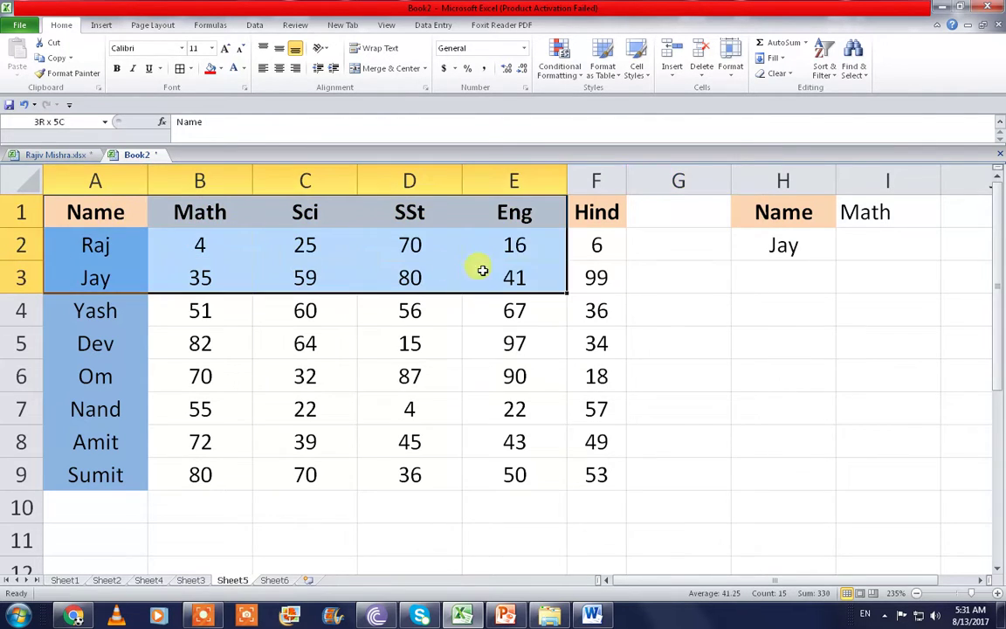
left_click_drag(565, 276, 586, 470)
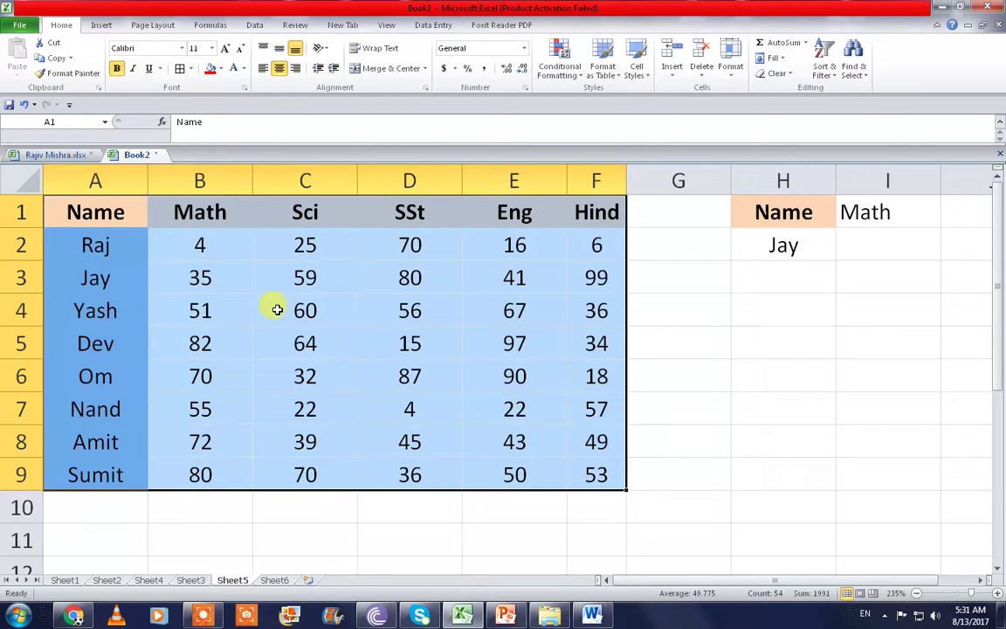
- Create range names from A1:F9's top row and left column via Ctrl+Shift+F3
key("ctrl+shift+F3")
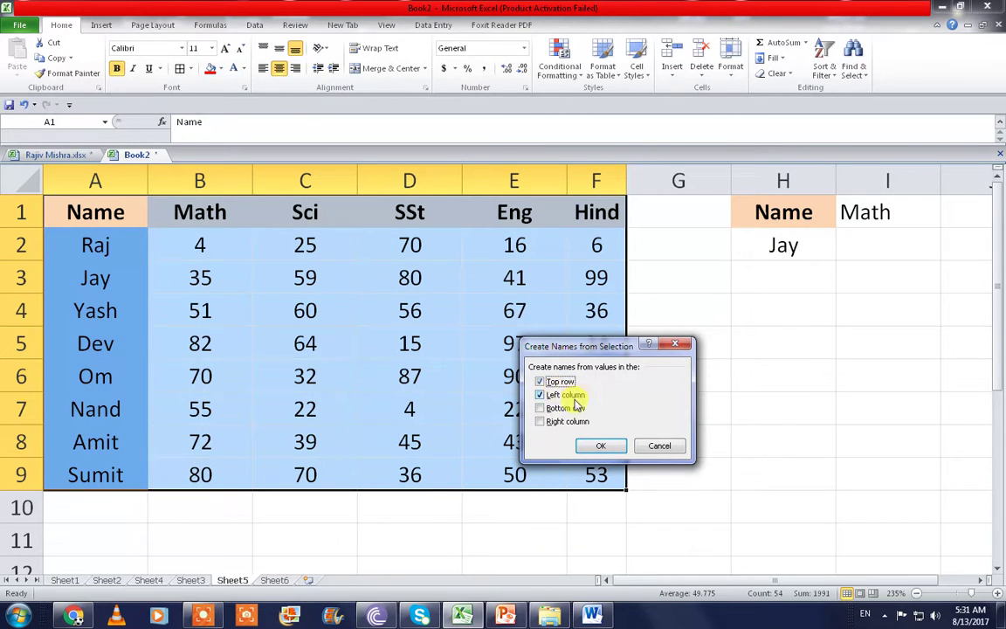
left_click(541, 395)
left_click(598, 446)
left_click(849, 243)
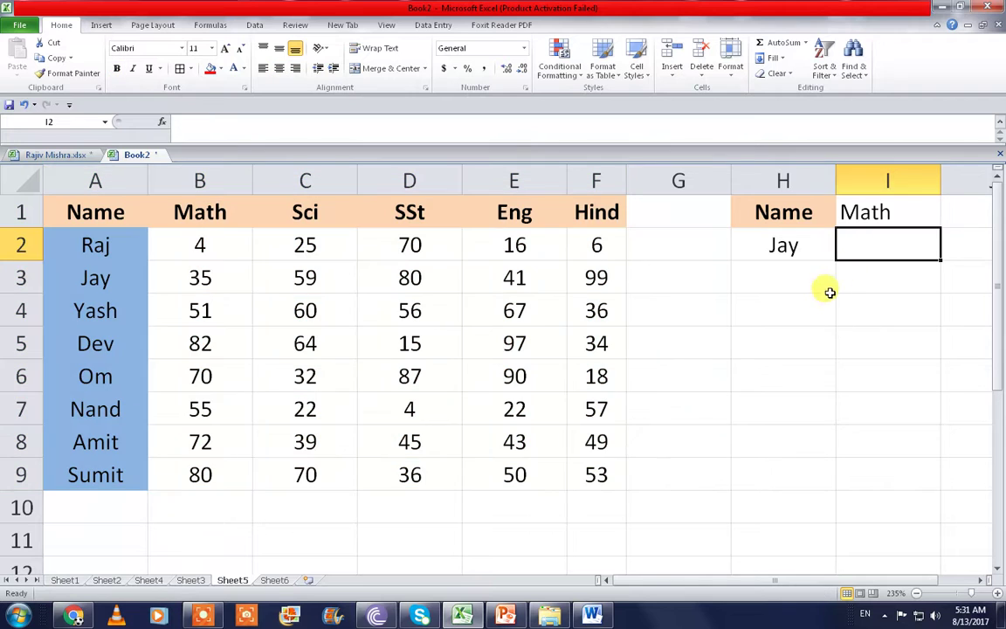
- Enter '=INDIRECT(ref_text,a1) in G5 so the syntax shows as text
left_click(729, 342)
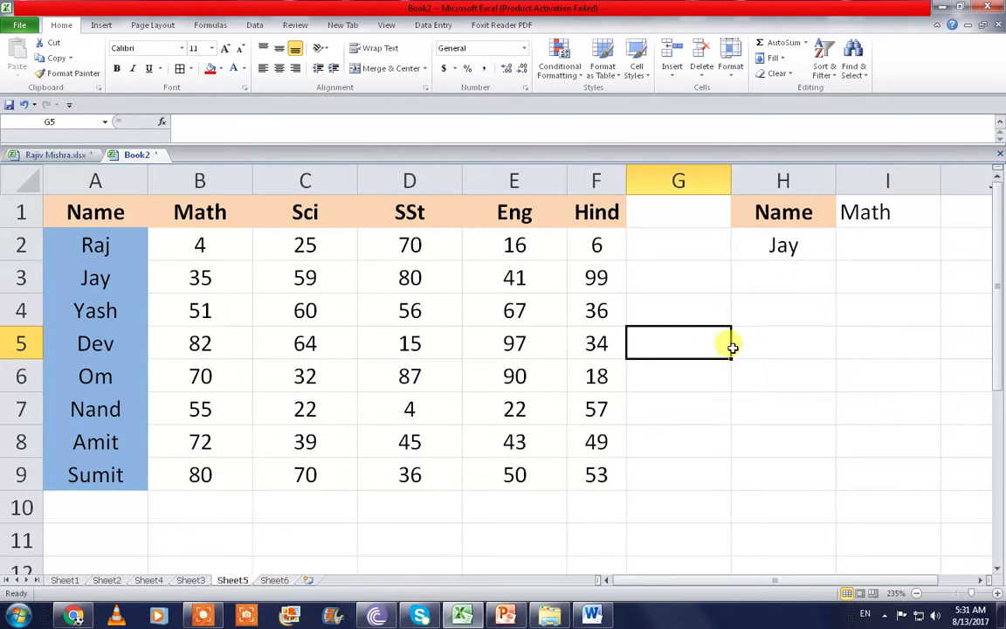
type("=i")
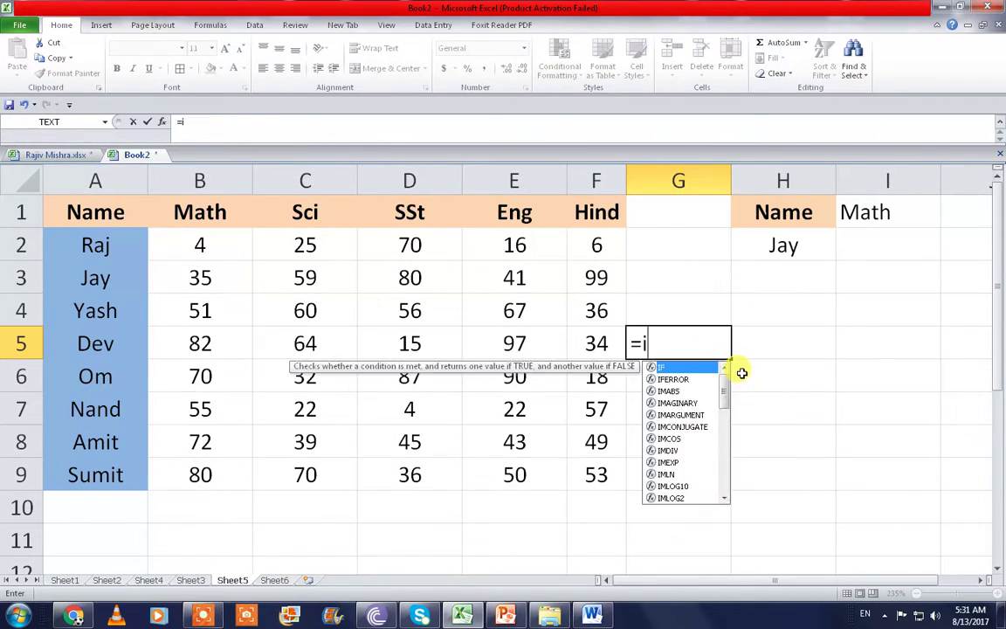
type("ndir")
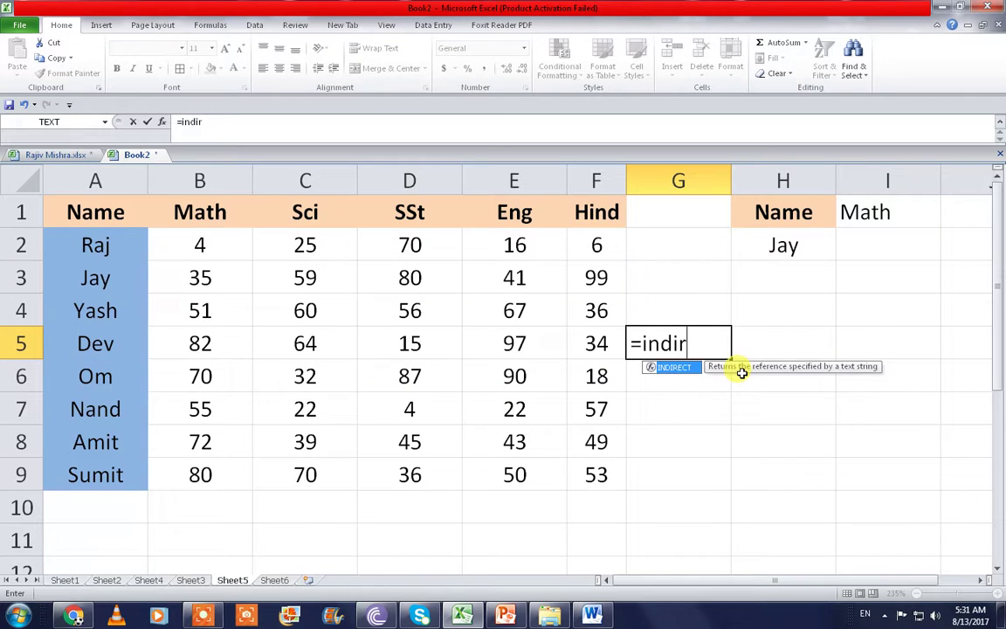
key("Tab")
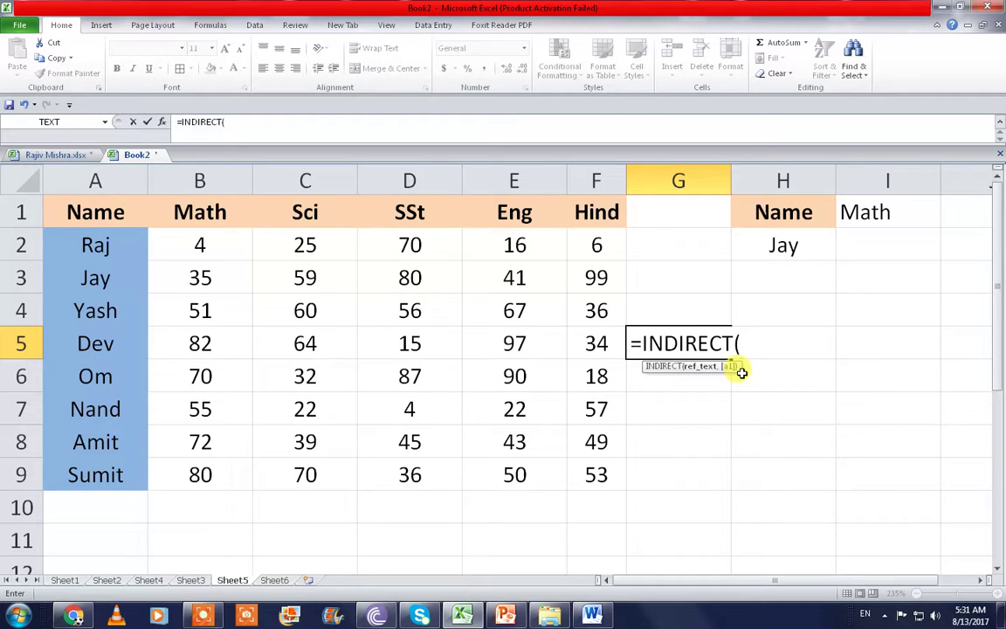
key("ctrl+shift+a")
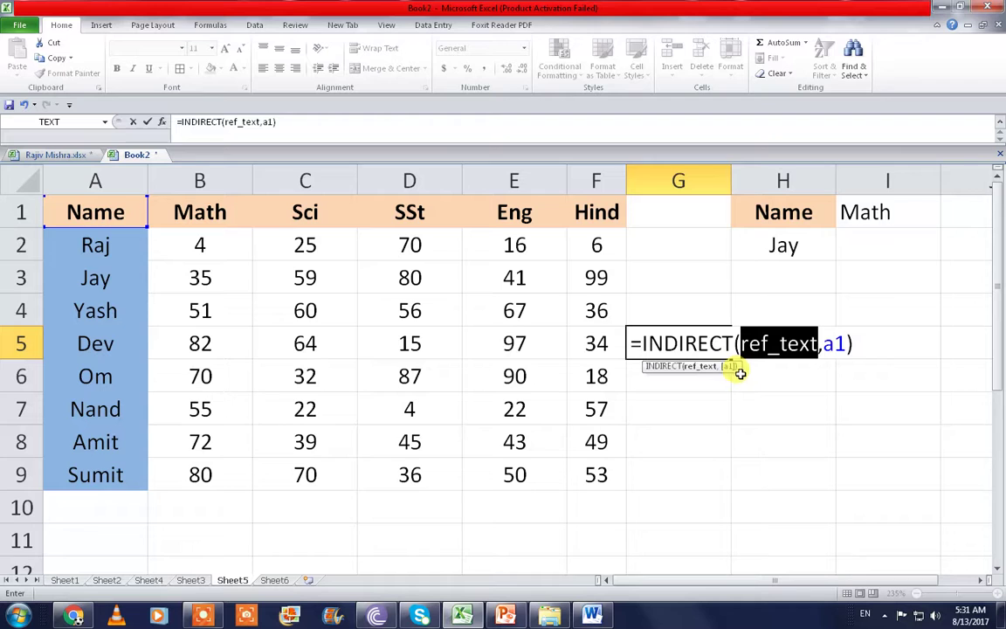
left_click(629, 348)
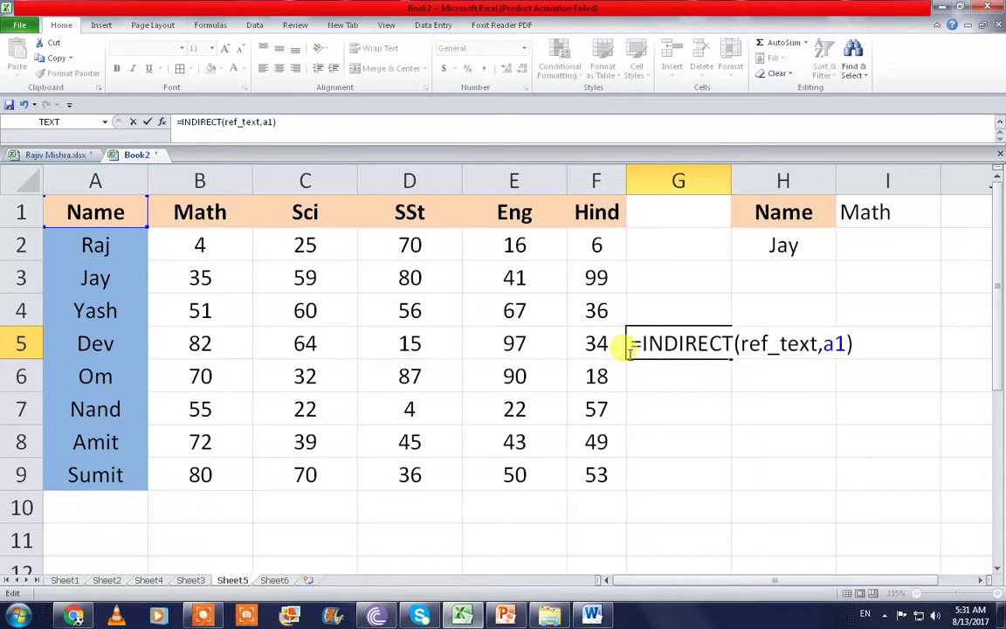
key("Home")
type("'")
key("Return")
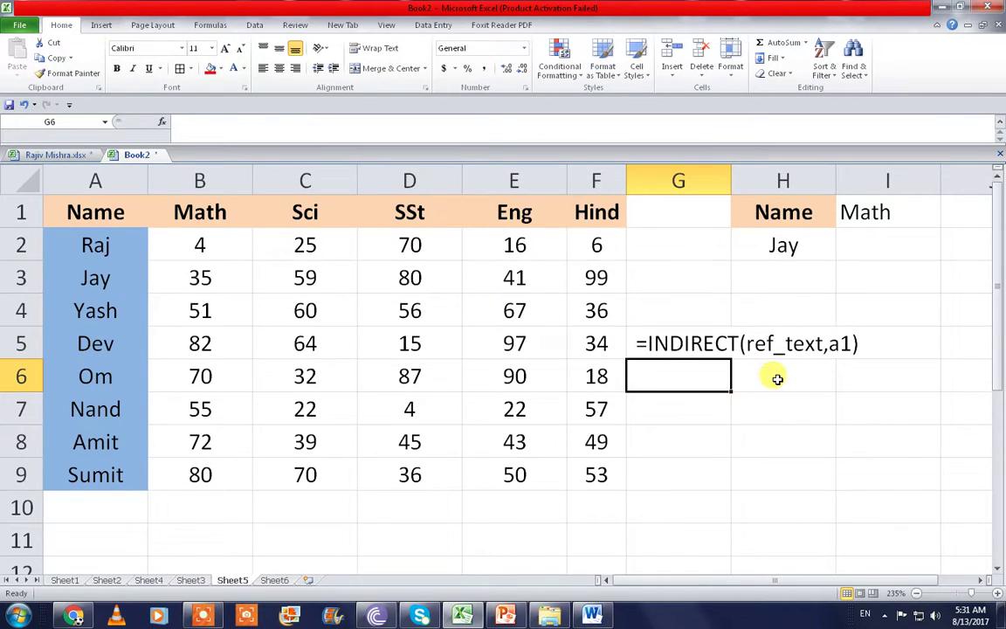
left_click(865, 241)
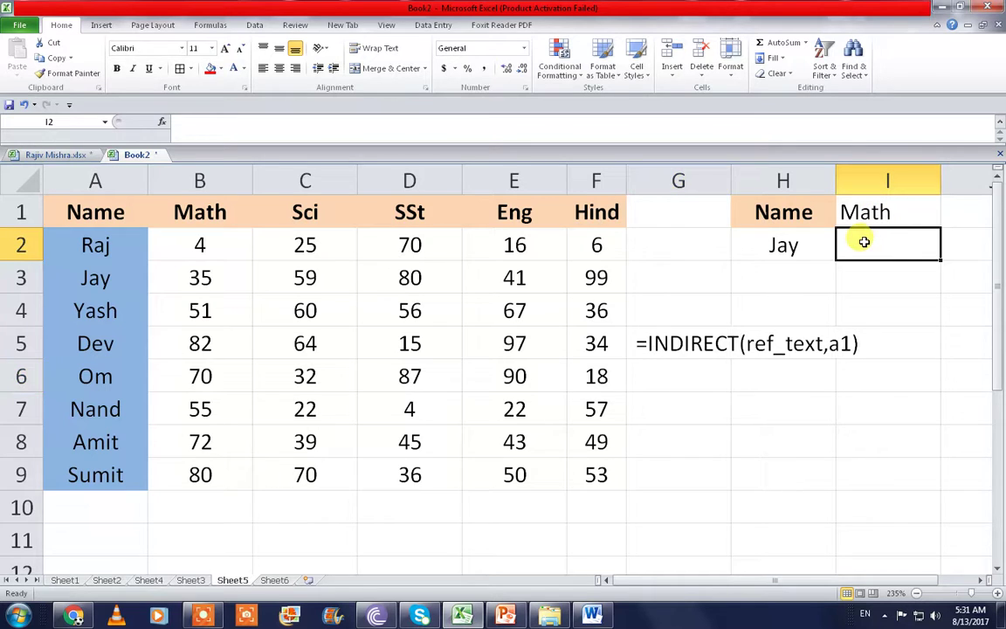
- Enter =INDIRECT(H2) INDIRECT(I1) in I2, returning Jay's Math mark of 35
type("=indire")
key("Tab")
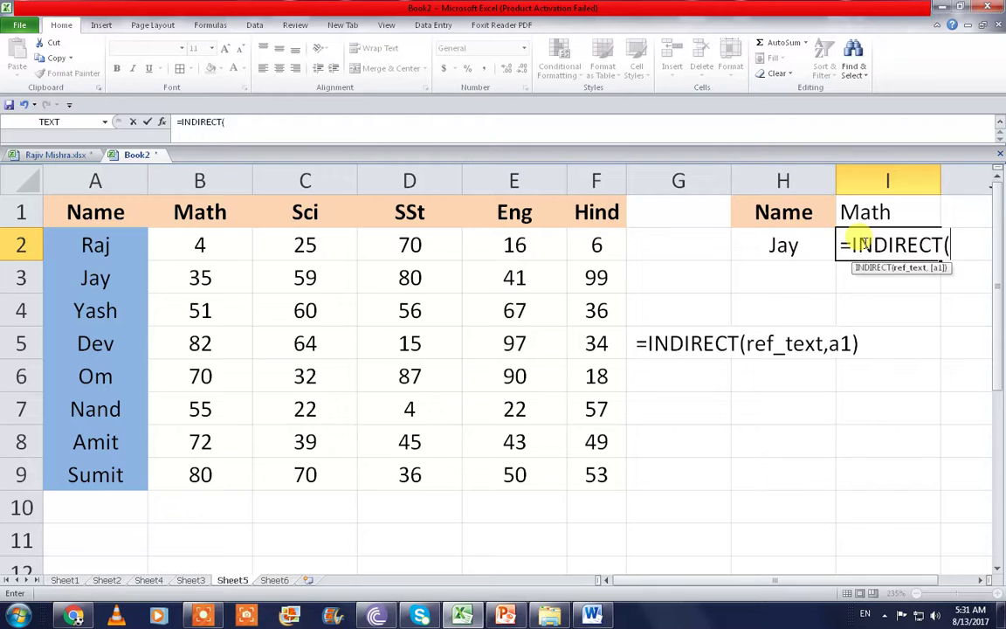
left_click(788, 246)
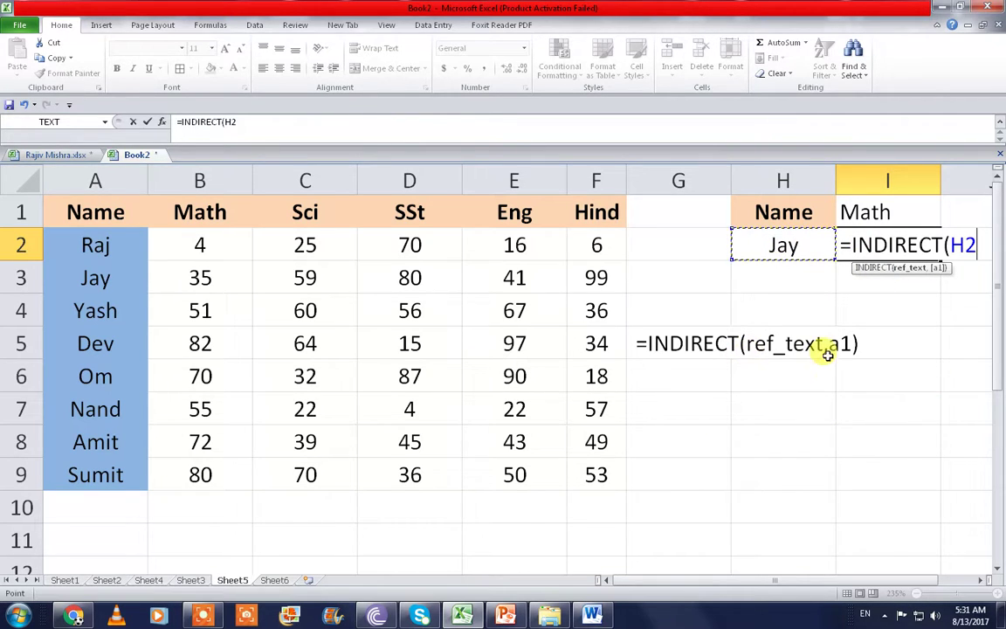
type(")")
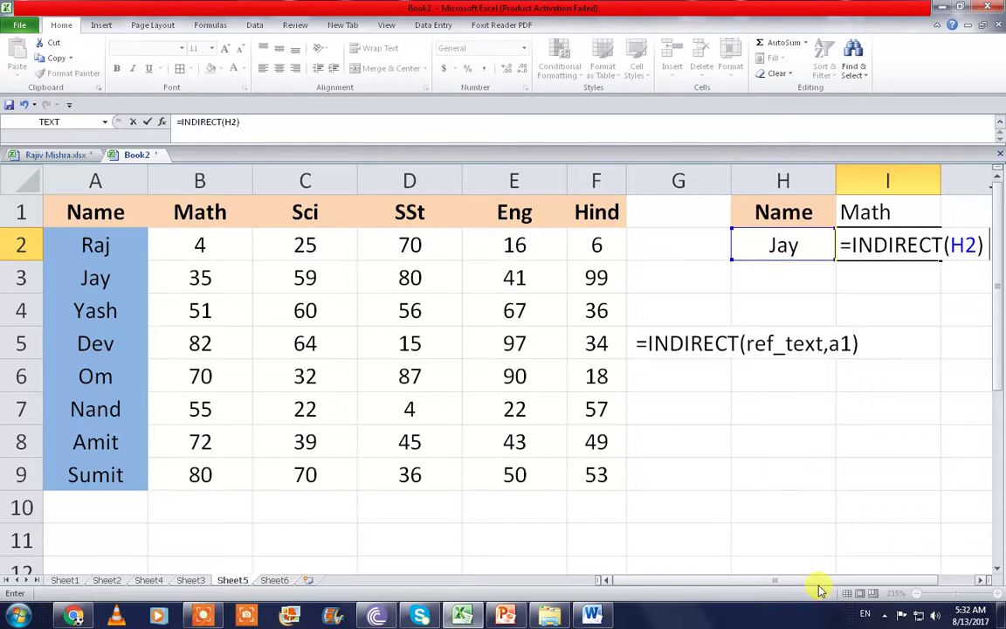
scroll(836, 588, "right", 1)
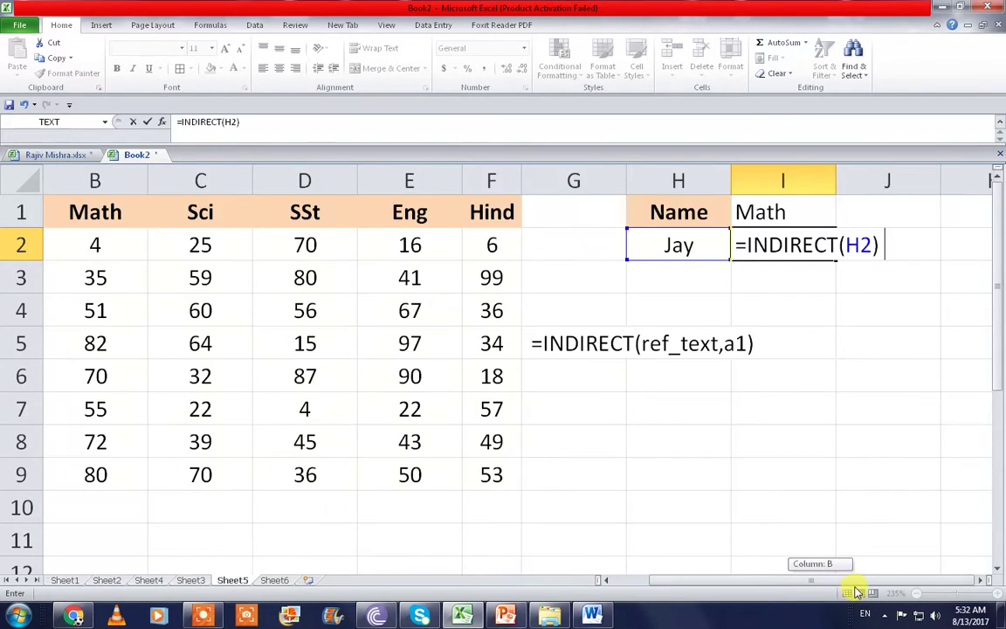
type("in")
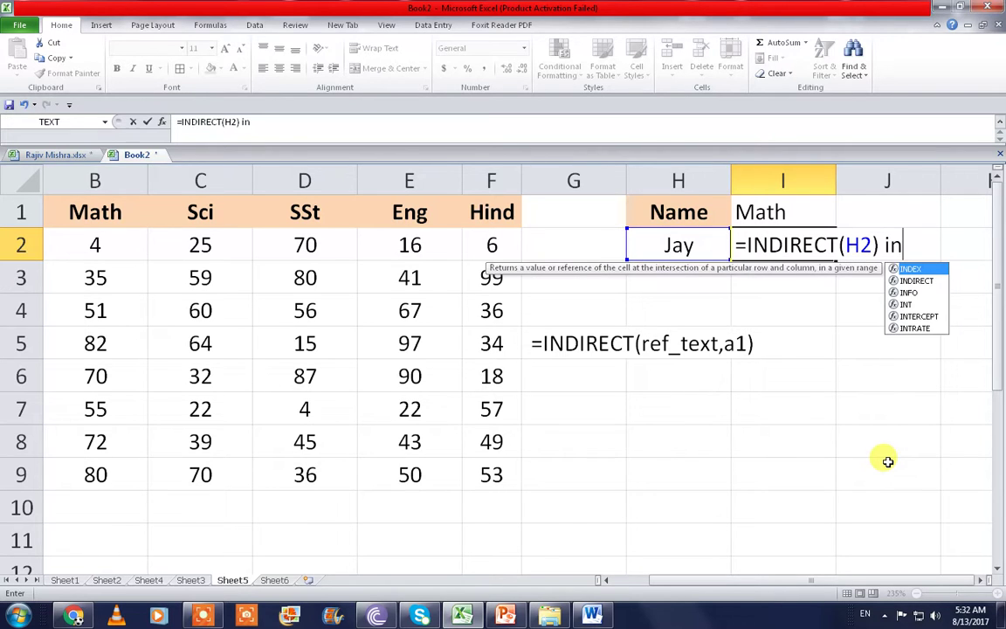
type("dire")
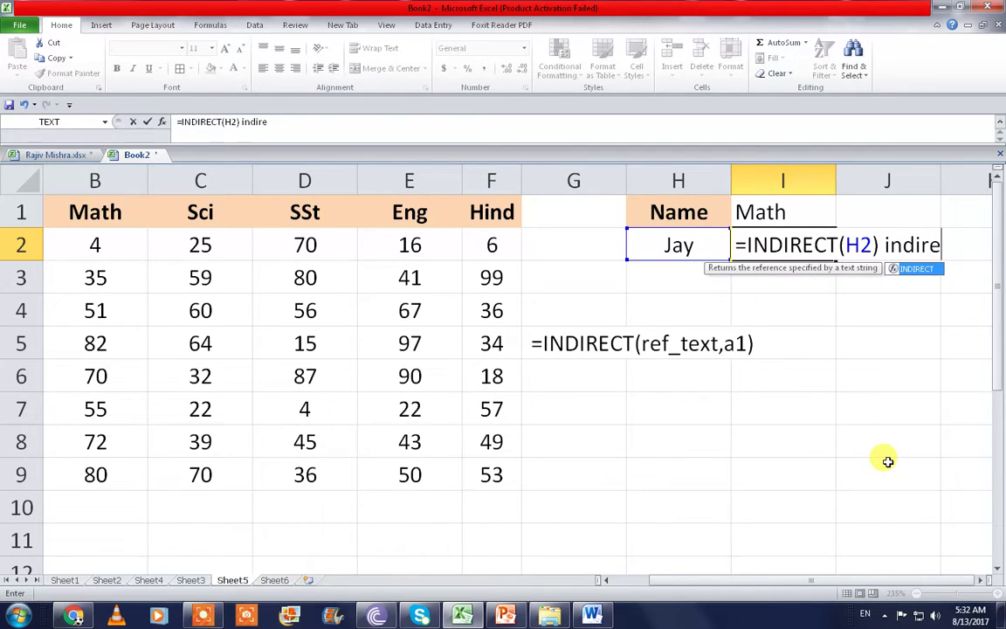
key("Tab")
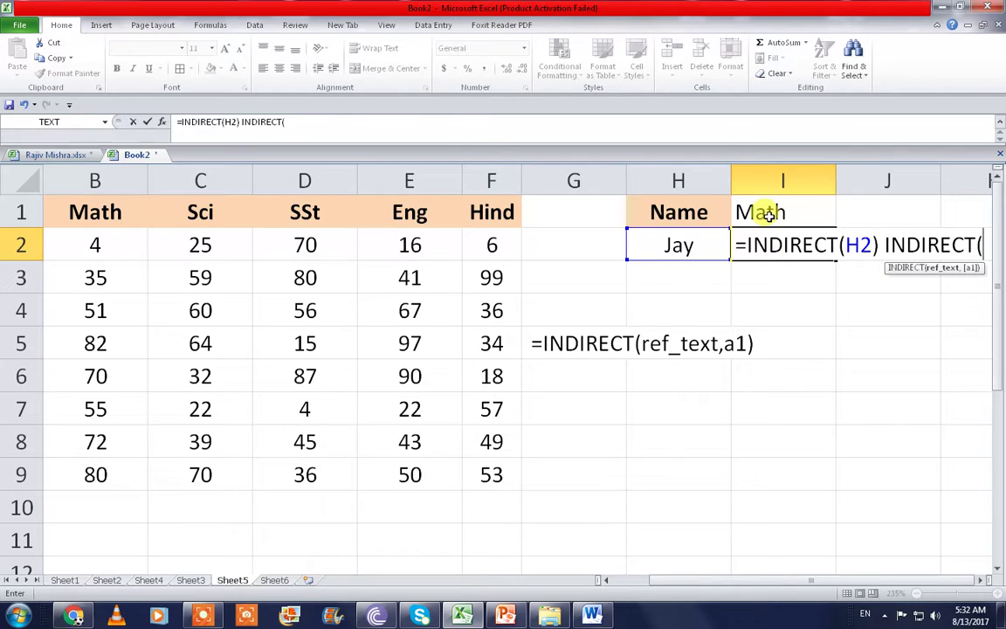
left_click(769, 214)
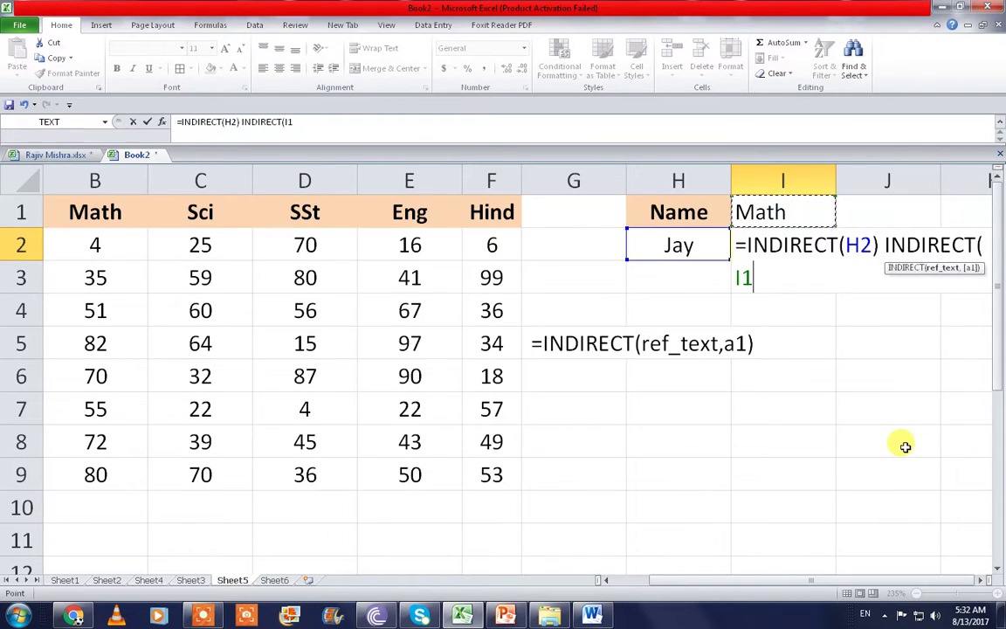
type(")")
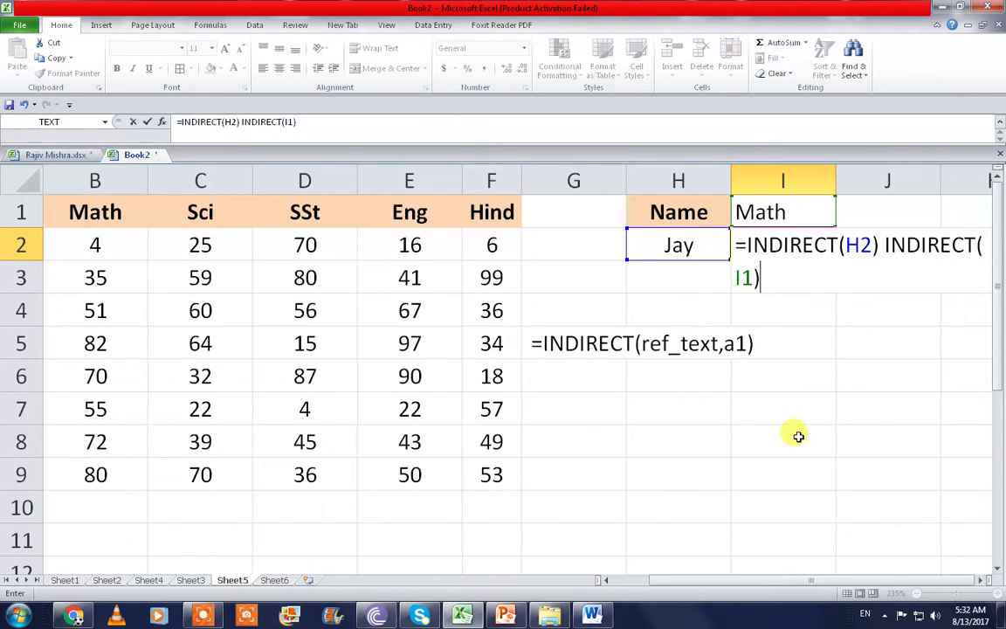
key("Return")
left_click(757, 247)
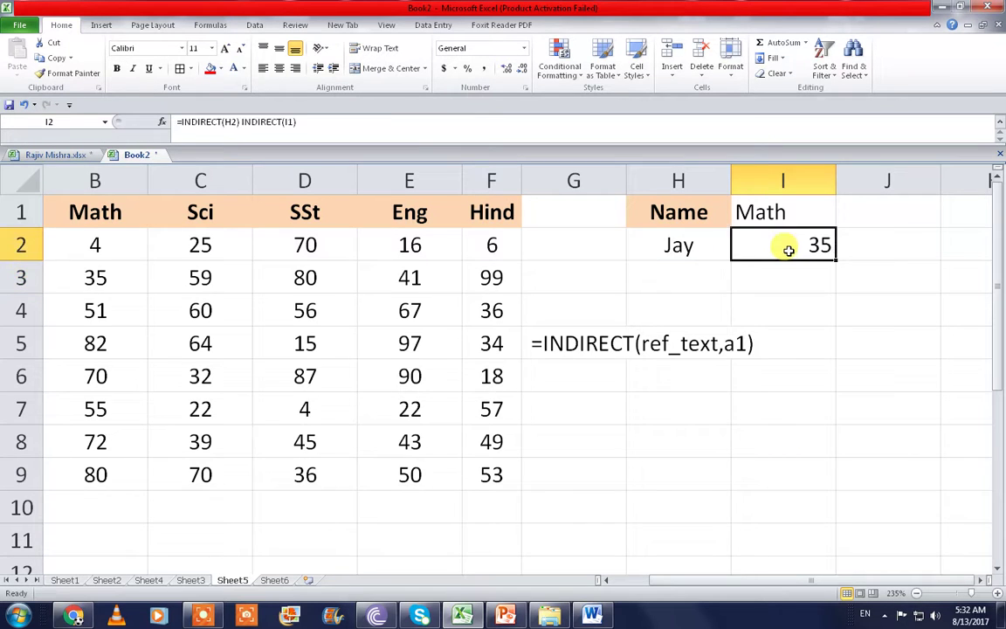
- Choose Yash in the H2 dropdown and confirm his Math mark of 51 in B4
left_click(702, 249)
left_click(736, 256)
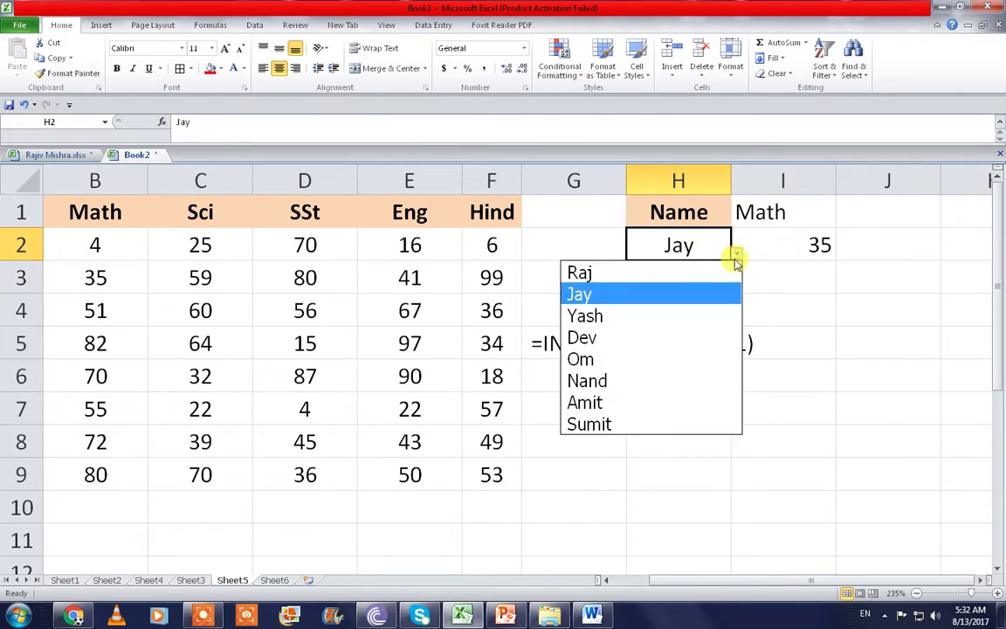
left_click(703, 315)
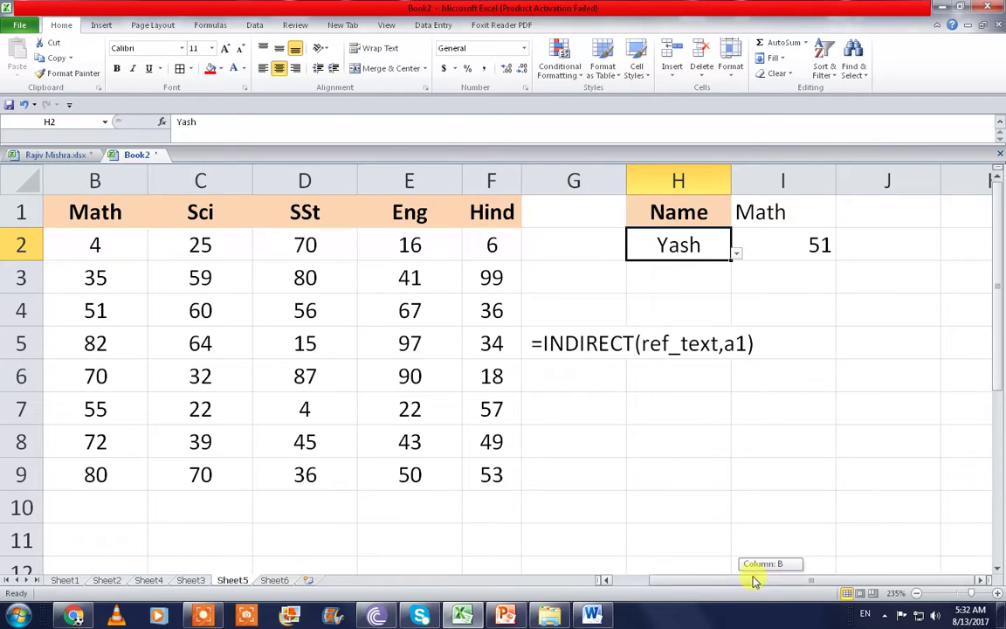
left_click_drag(773, 583, 747, 582)
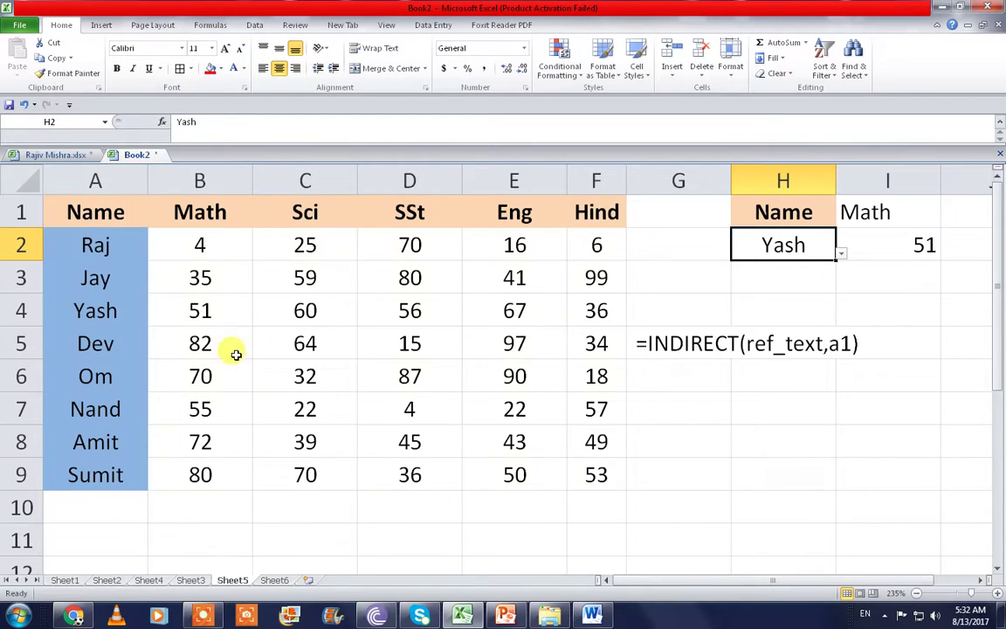
left_click(202, 311)
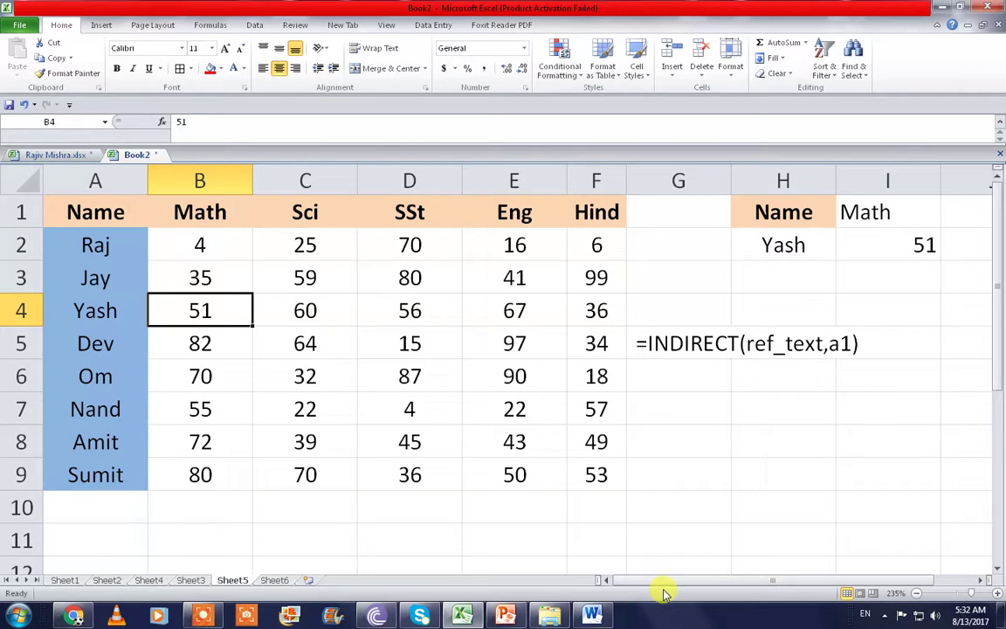
left_click_drag(666, 588, 715, 585)
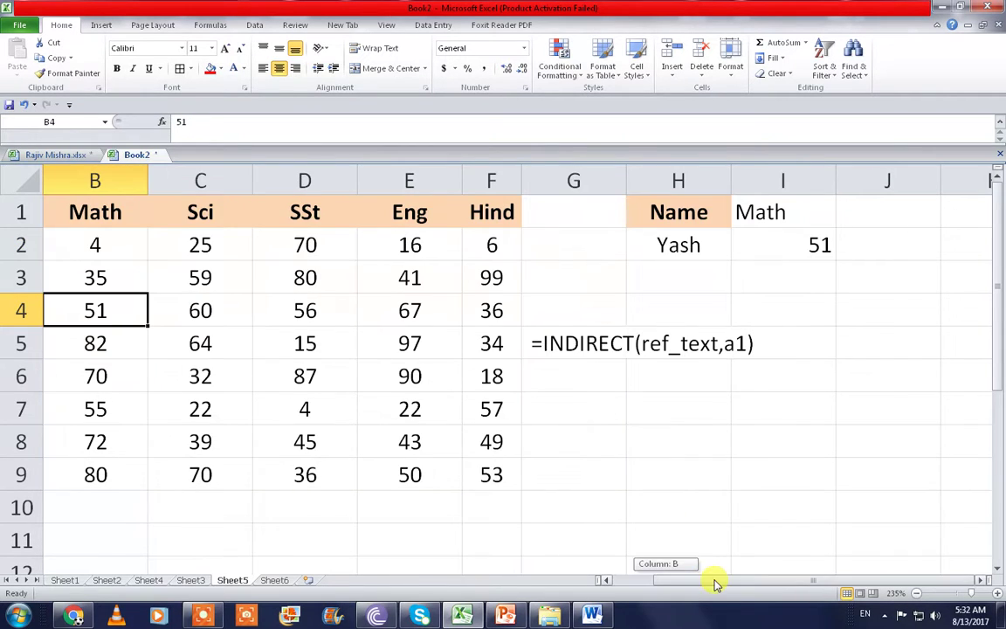
left_click(787, 332)
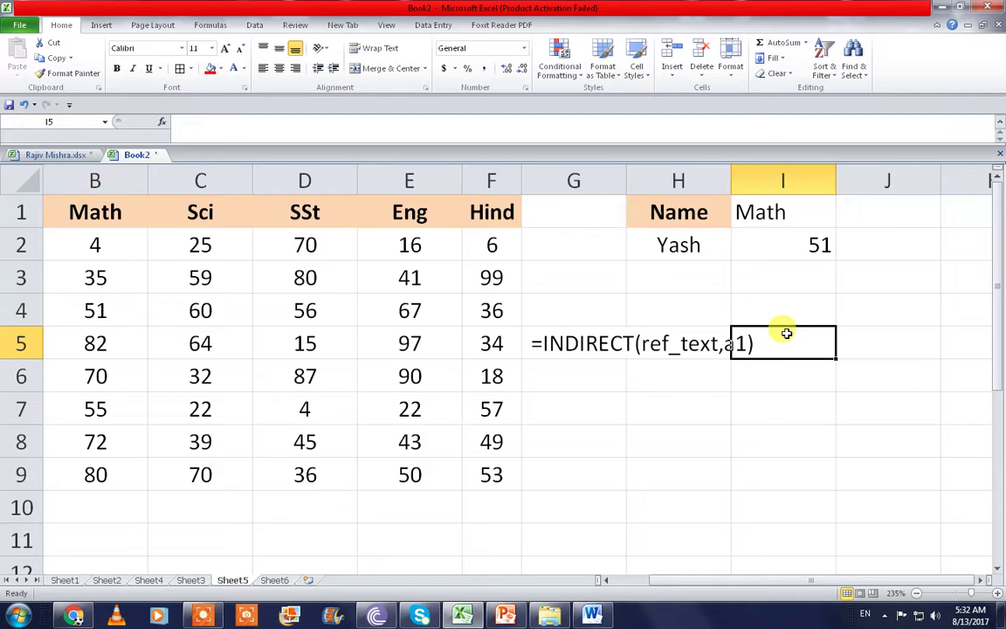
- Show the space between the two INDIRECT parts in I2's formula, then commit it unchanged
key("Right")
key("Right")
key("Right")
double_click(573, 250)
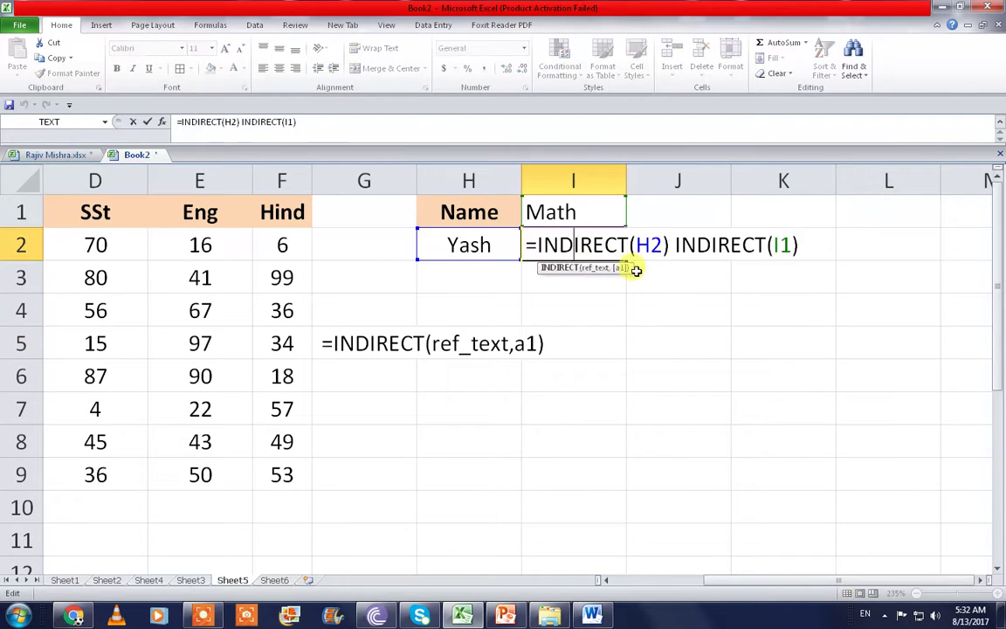
left_click(670, 252)
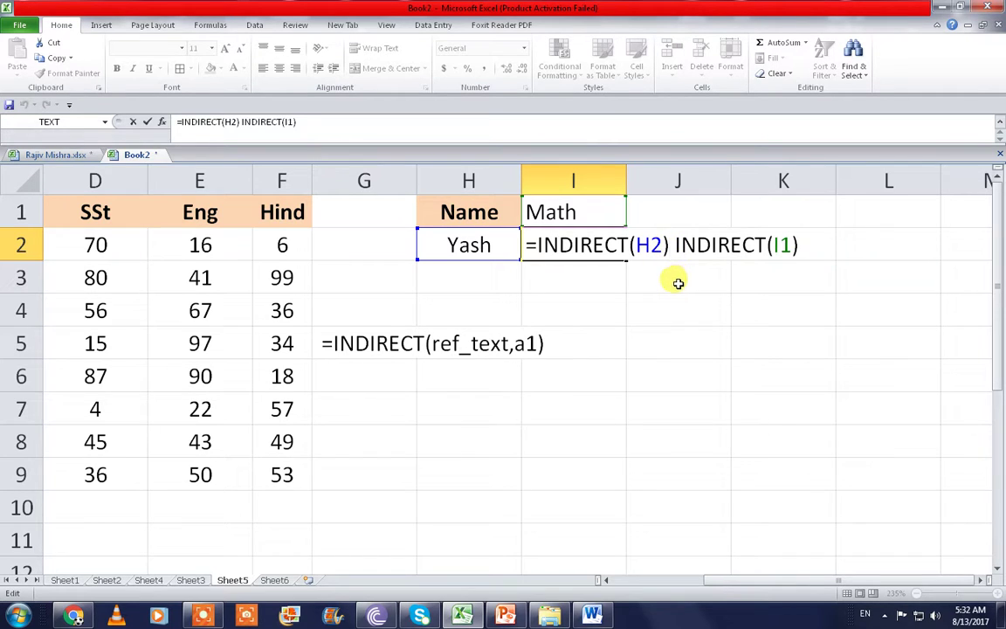
key("Return")
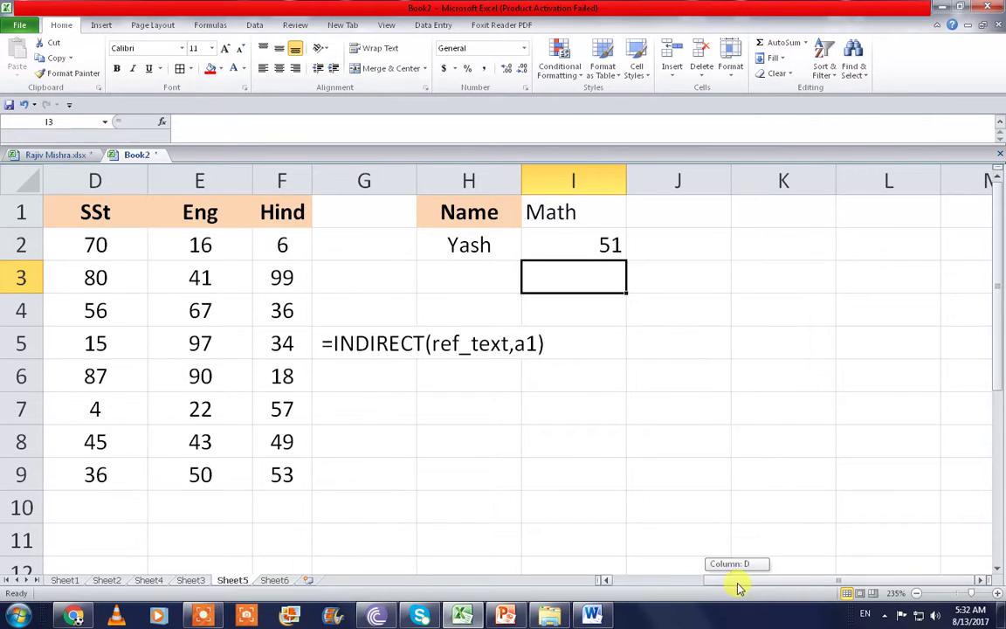
left_click_drag(737, 585, 638, 576)
left_click(762, 286)
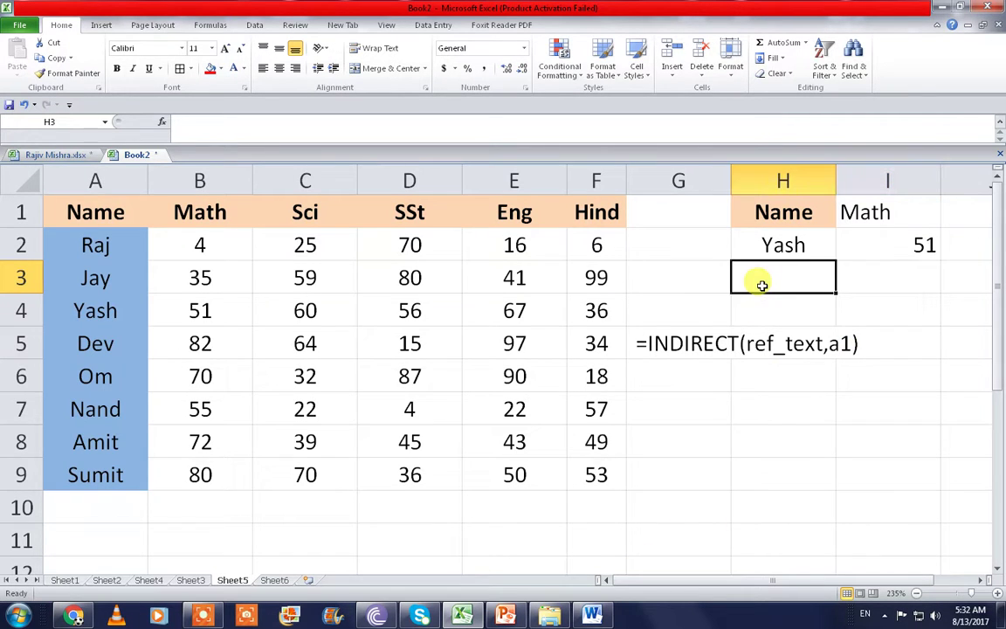
- On Sheet6, cycle the H2 name dropdown through Dev and Nand, ending on Amit (Math mark 72)
left_click(274, 580)
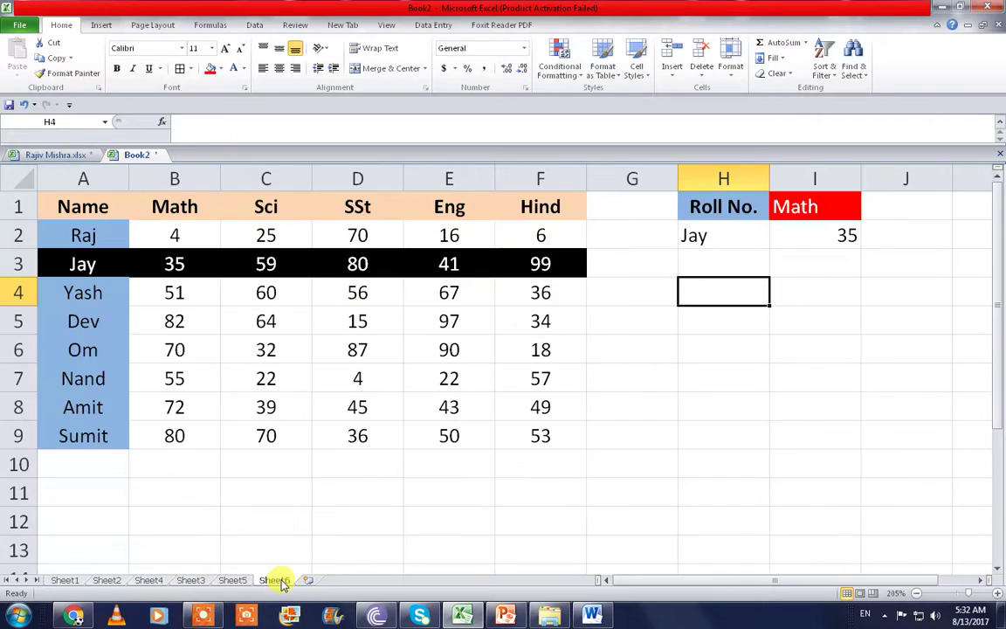
left_click(703, 314)
left_click(716, 238)
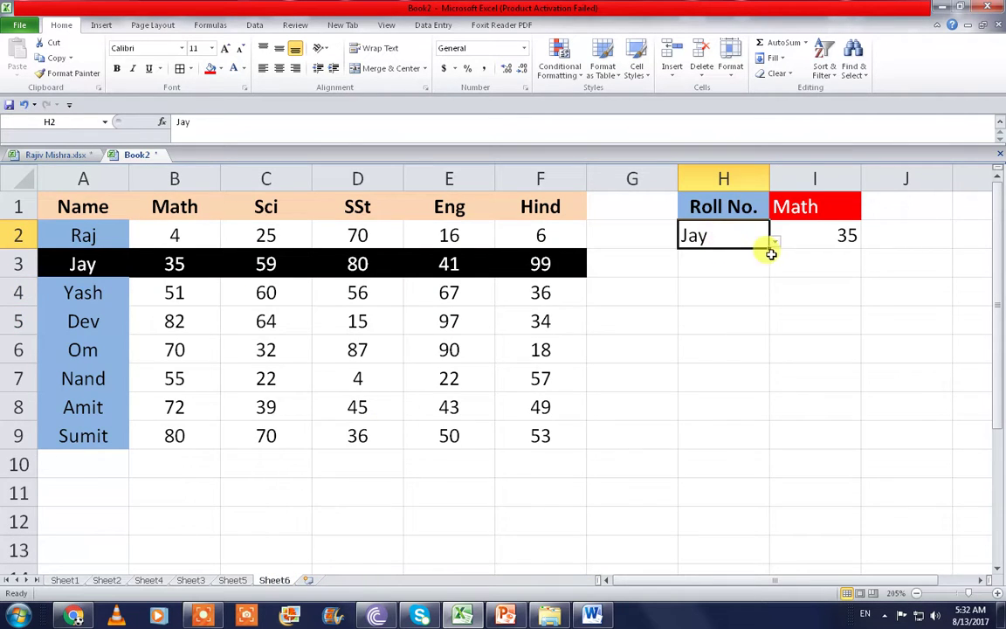
left_click(772, 244)
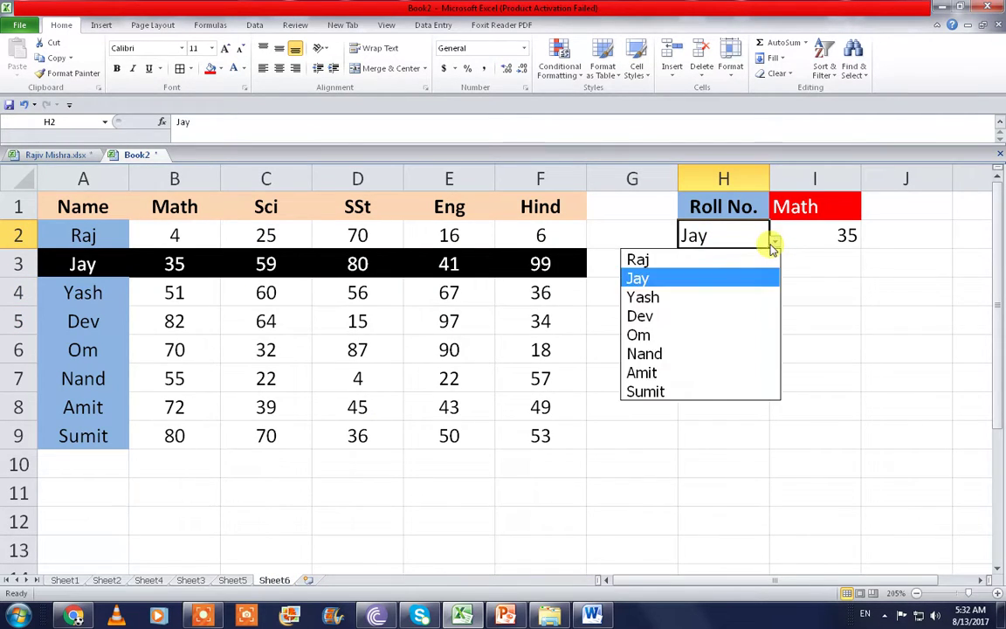
left_click(743, 315)
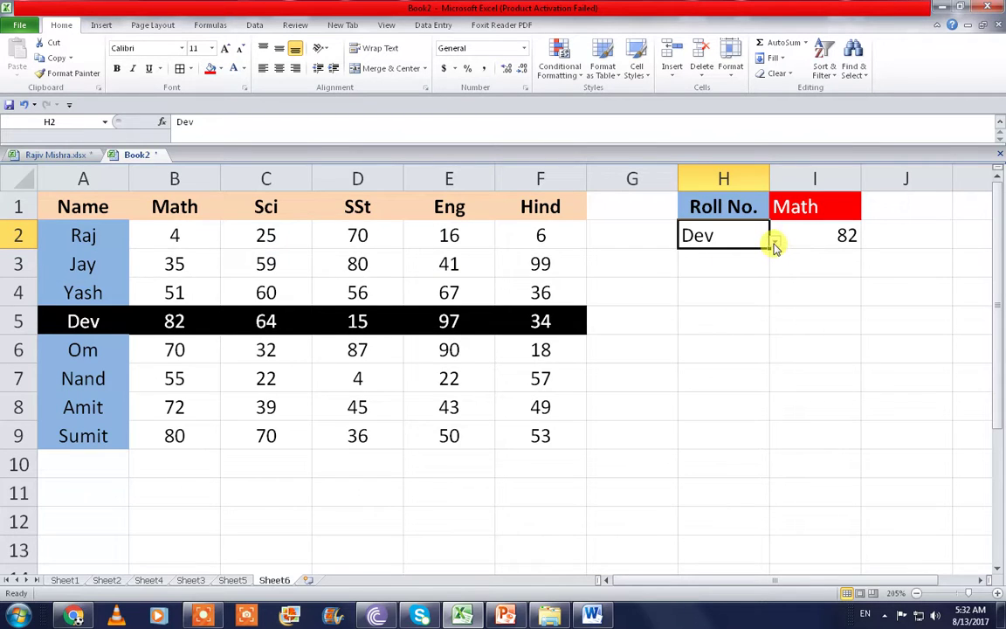
left_click(774, 244)
left_click(734, 352)
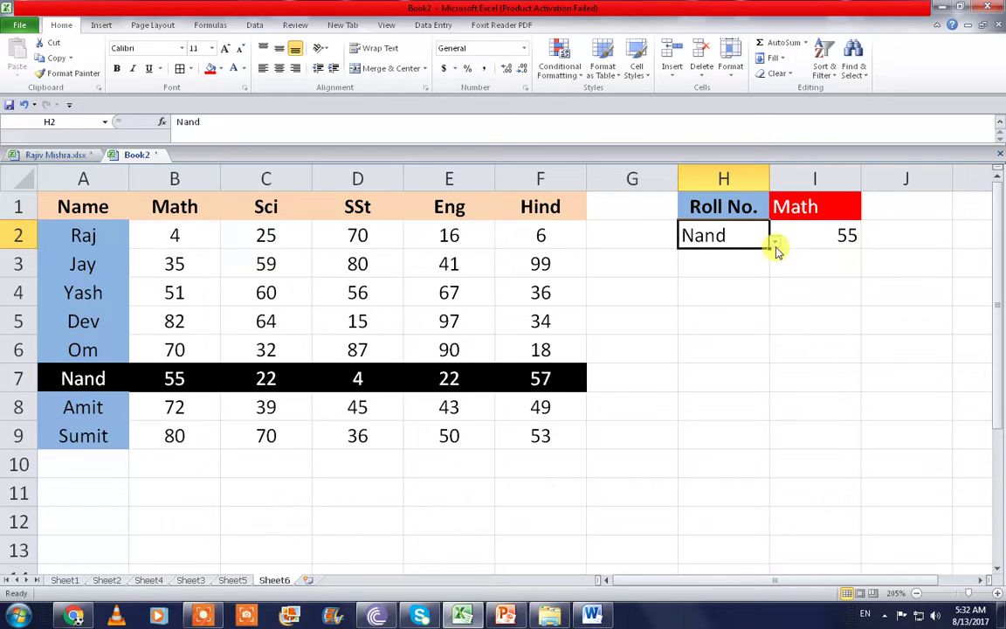
left_click(774, 243)
left_click(724, 371)
left_click(715, 322)
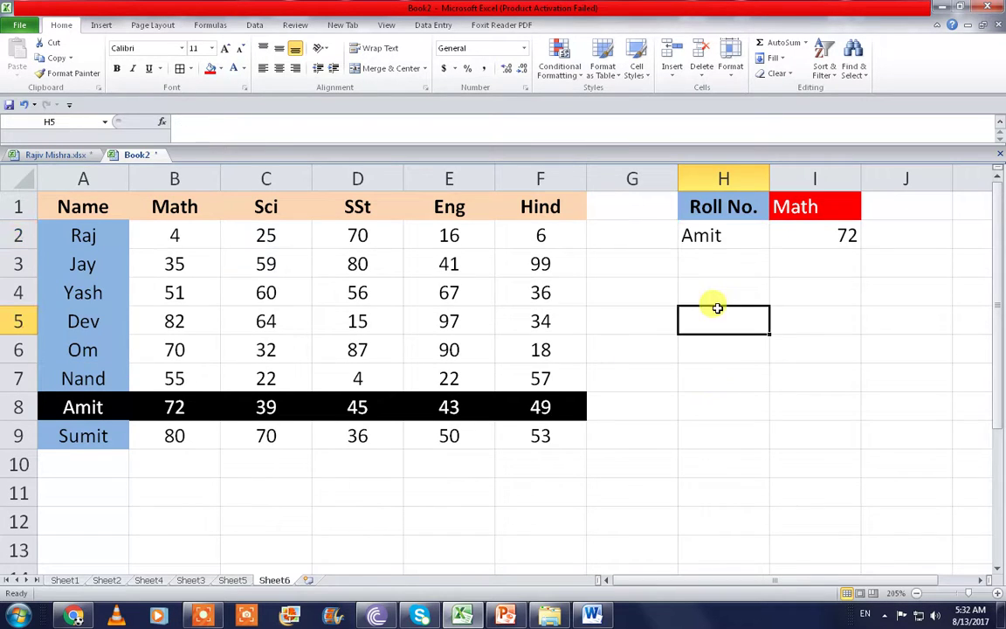
left_click(724, 267)
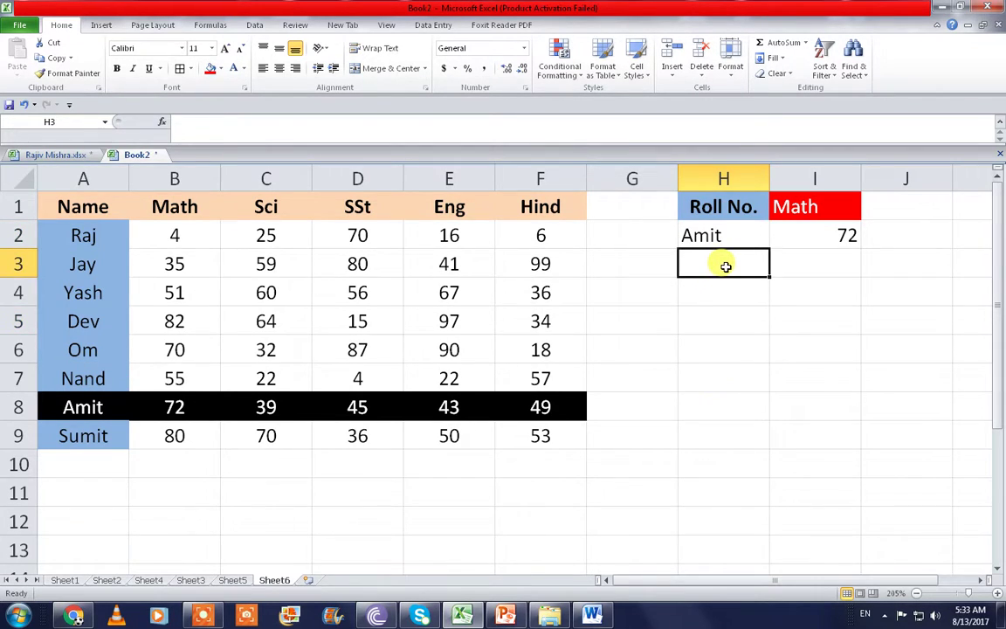